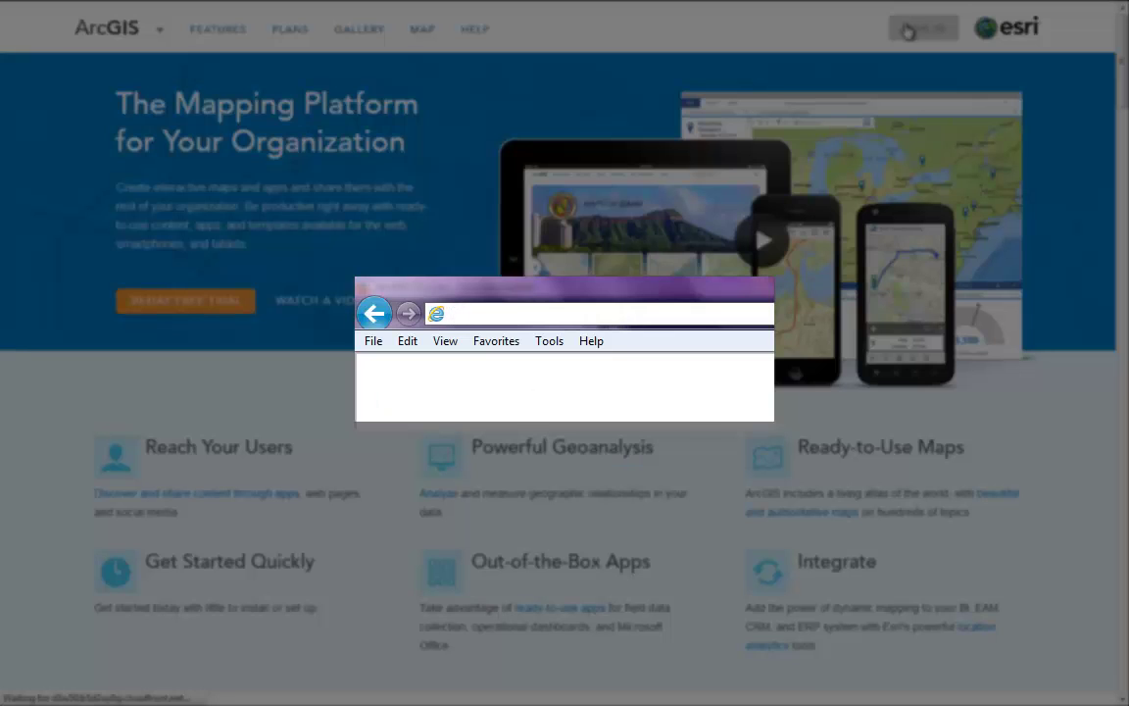
{"action": "type", "text": "www.Arc"}
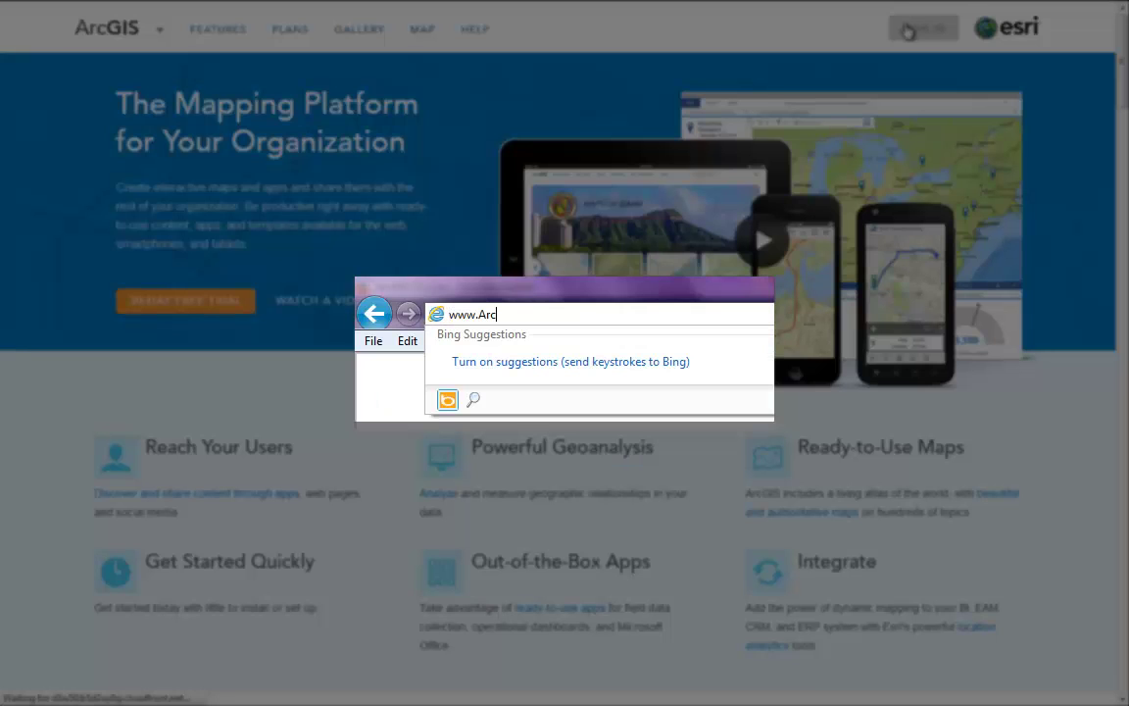
{"action": "type", "text": "GIS.com"}
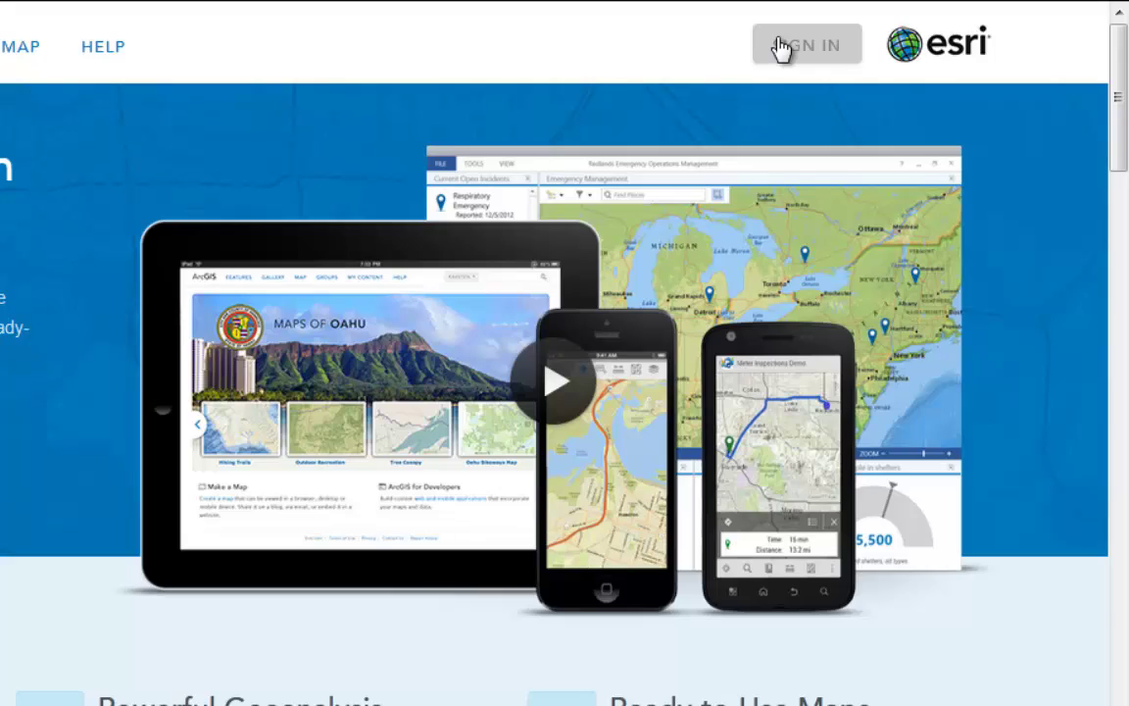
Sign in to ArcGIS Online with the account username and password.
{"action": "left_click", "coordinate": [782, 47]}
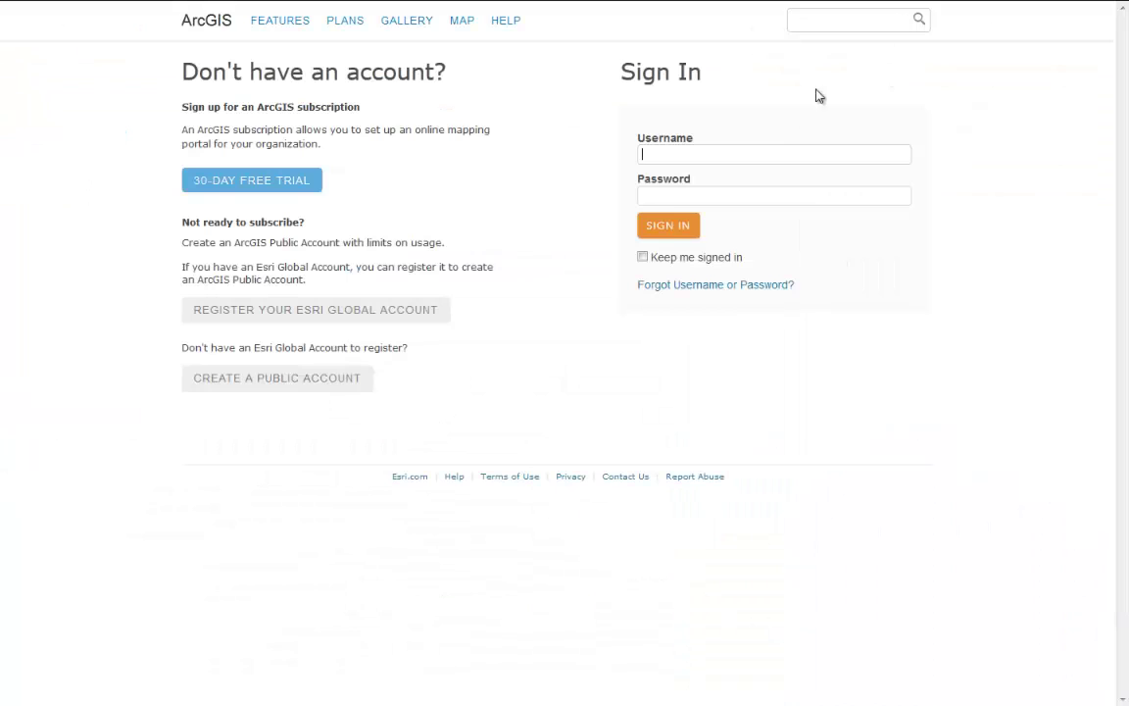
{"action": "left_click", "coordinate": [748, 154]}
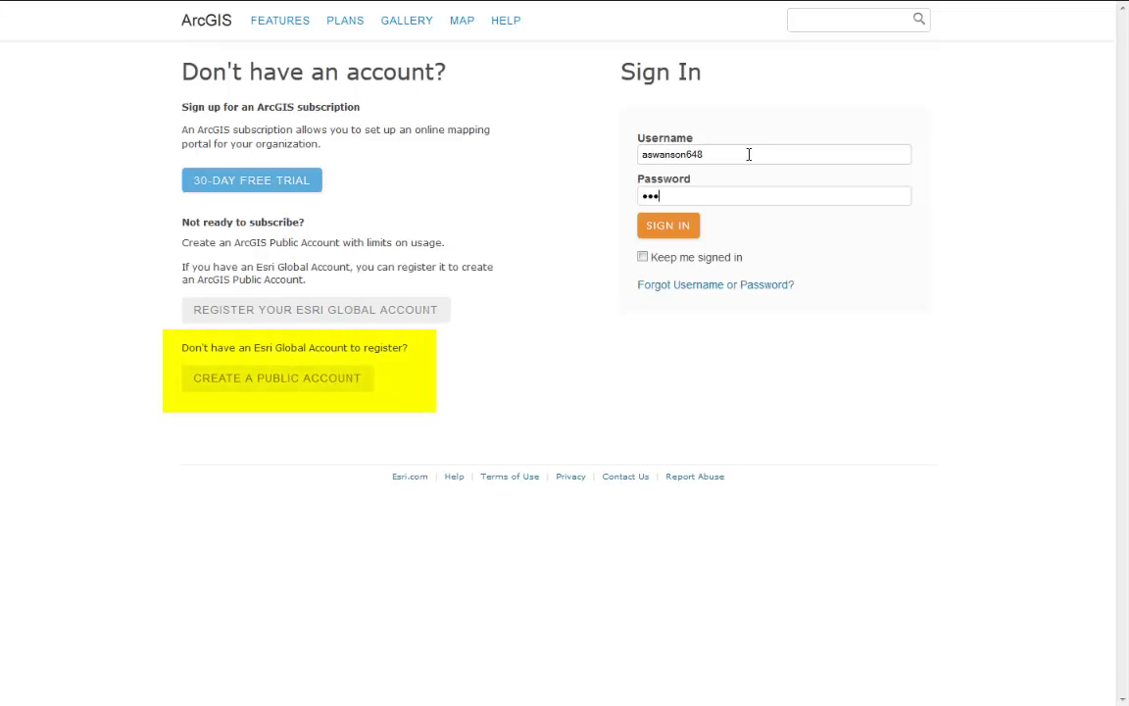
{"action": "type", "text": "*"}
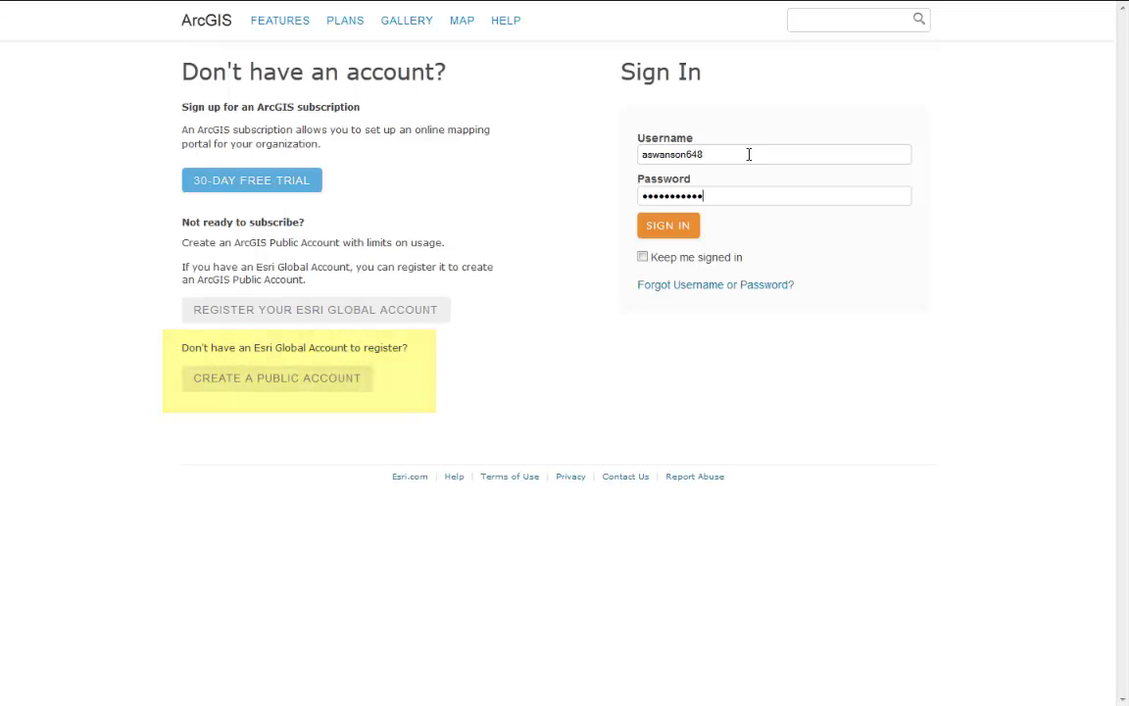
{"action": "left_click", "coordinate": [692, 231]}
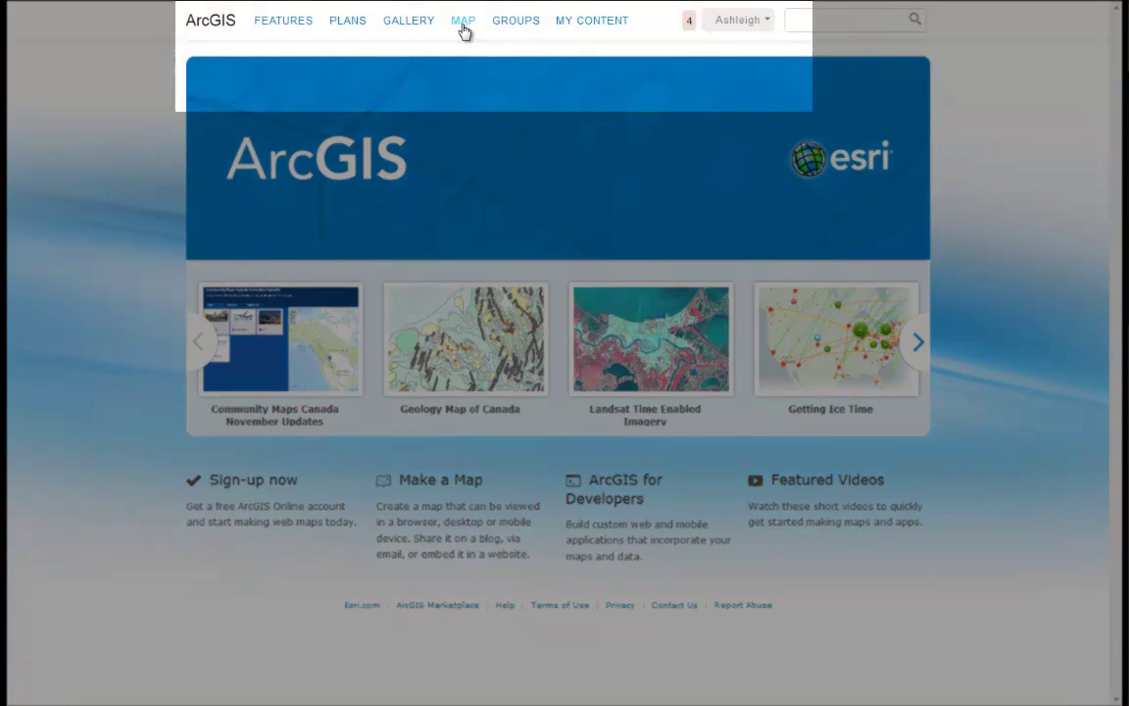
Start a new web map zoomed to southern Ontario around Toronto and Lake Ontario.
{"action": "left_click", "coordinate": [462, 27]}
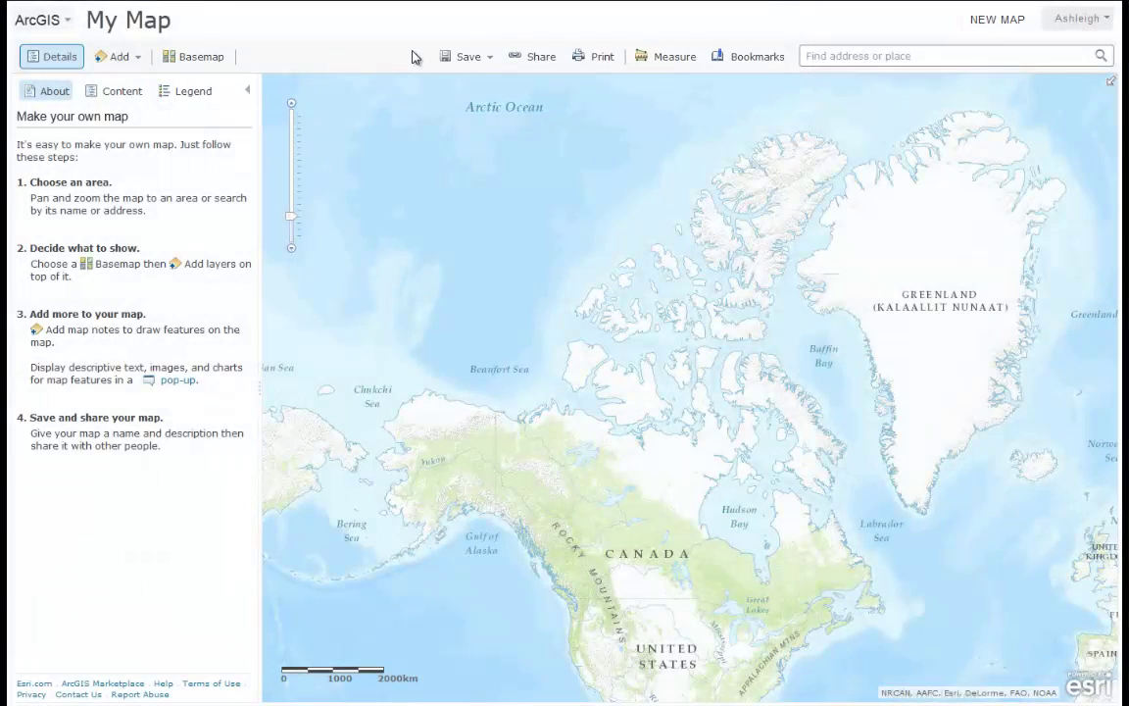
{"action": "left_click_drag", "start_coordinate": [697, 449], "coordinate": [638, 345]}
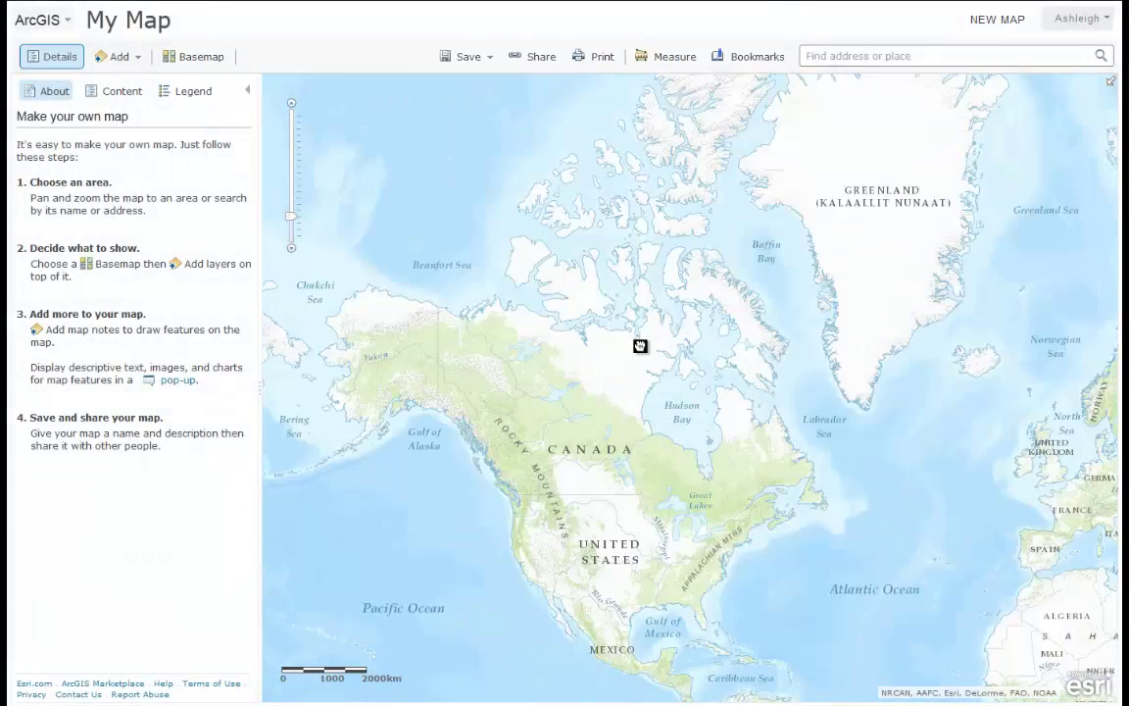
{"action": "scroll", "coordinate": [702, 526], "scroll_direction": "up", "scroll_amount": 1}
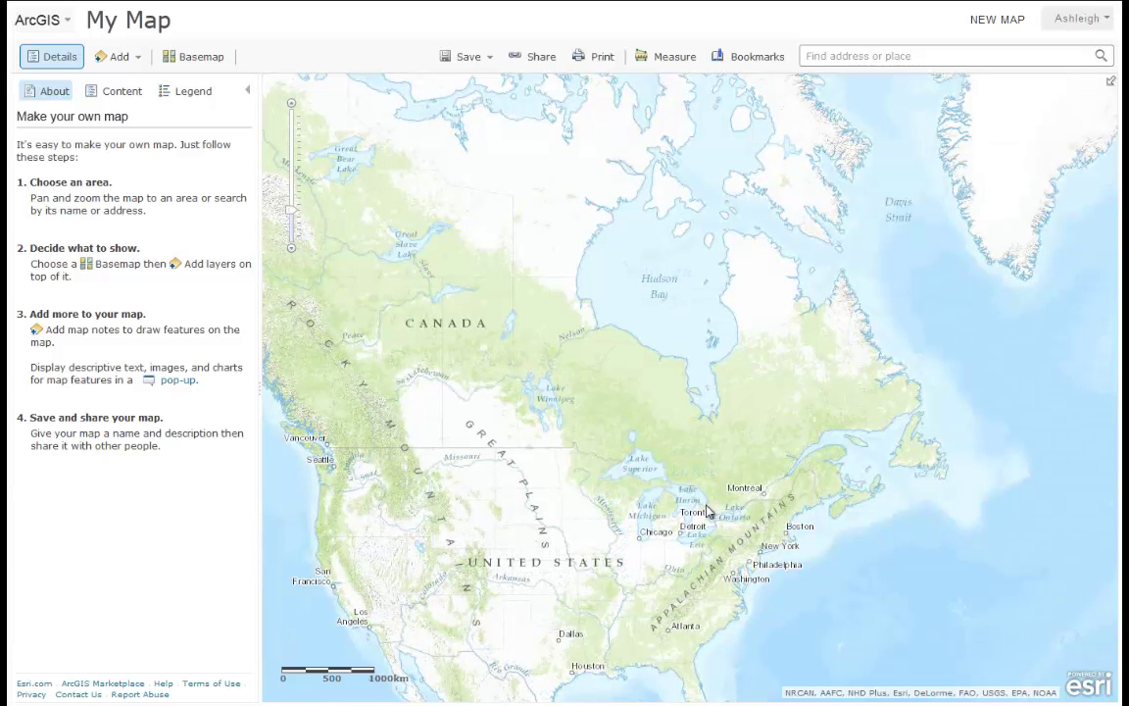
{"action": "left_click_drag", "start_coordinate": [682, 493], "coordinate": [727, 550]}
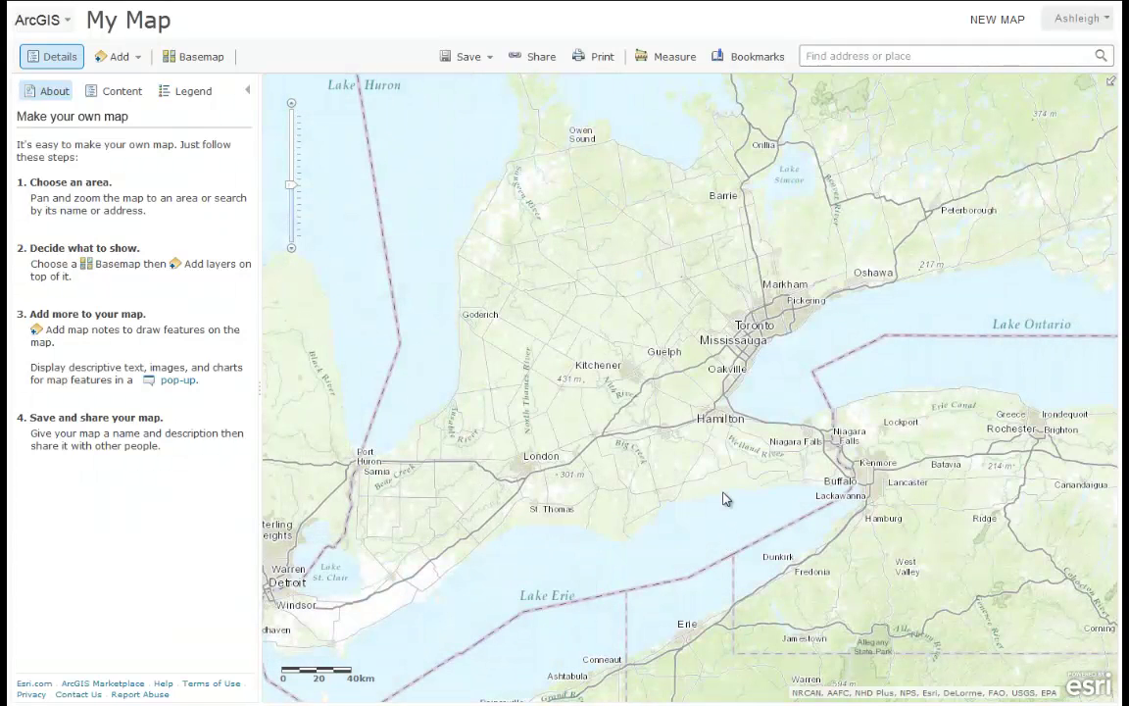
Preview the Imagery basemap, then switch back to the Topographic basemap.
{"action": "left_click", "coordinate": [194, 69]}
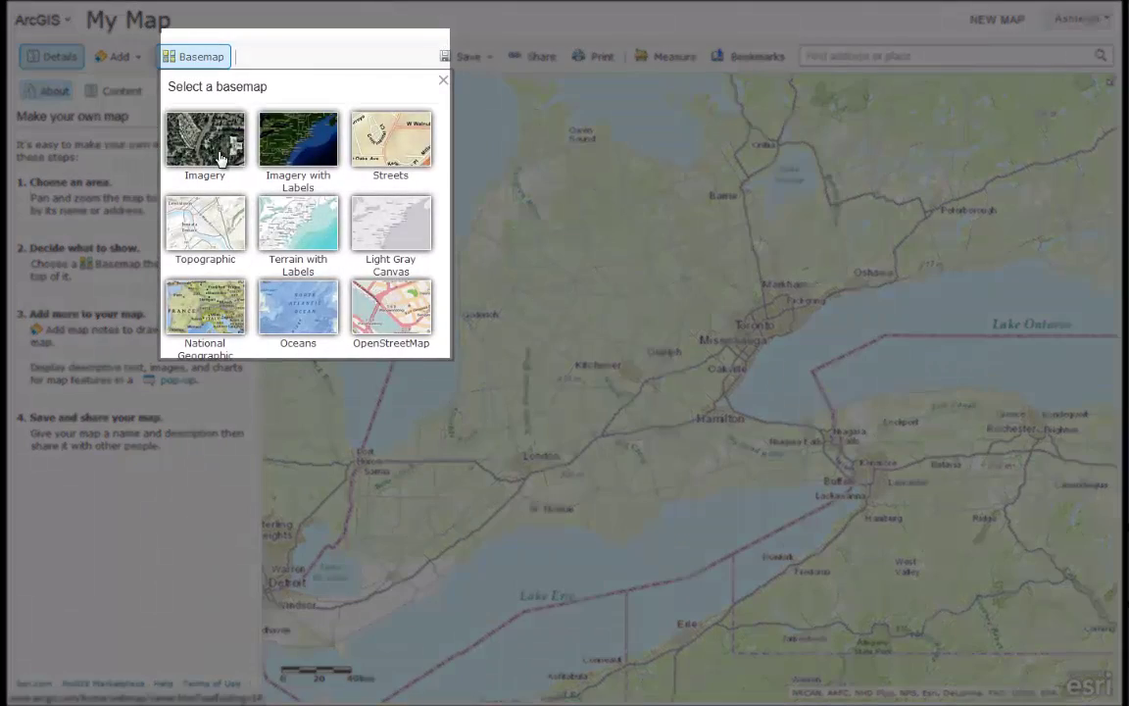
{"action": "left_click", "coordinate": [220, 158]}
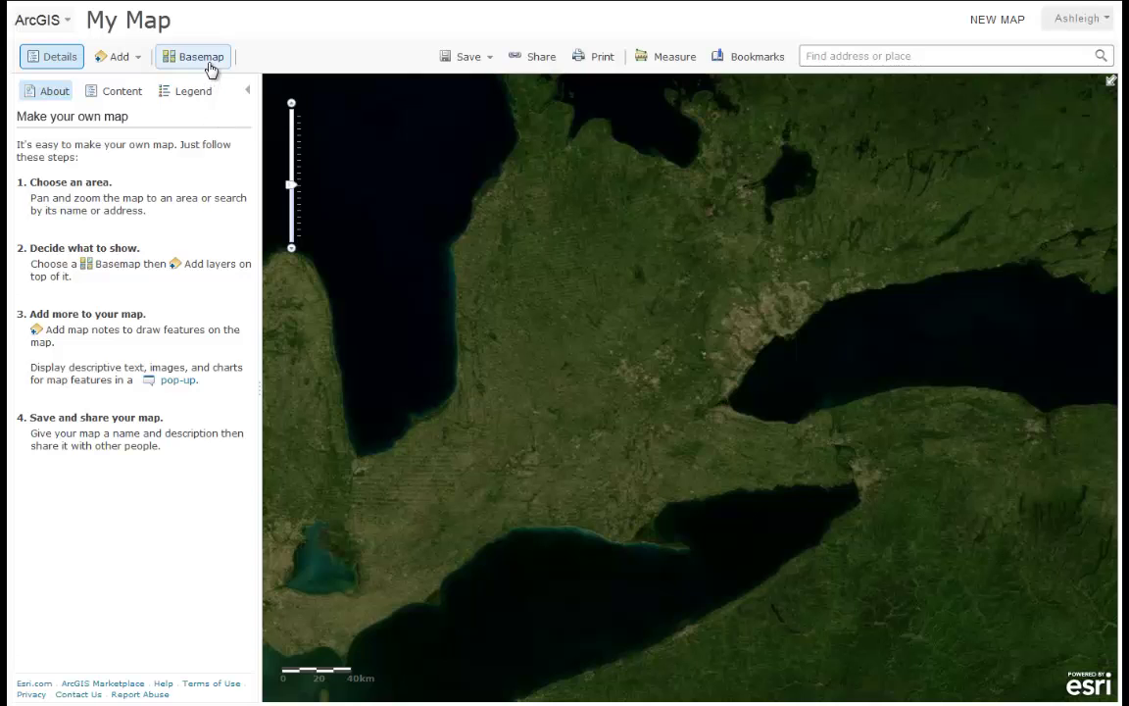
{"action": "left_click", "coordinate": [212, 67]}
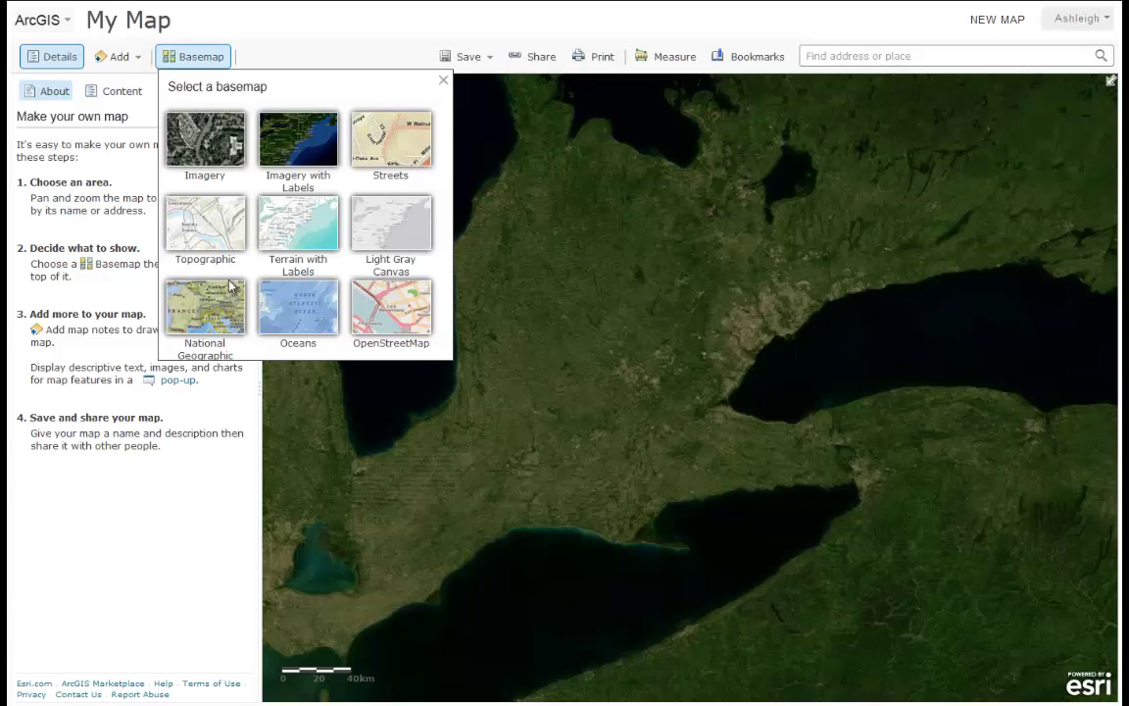
{"action": "left_click", "coordinate": [201, 243]}
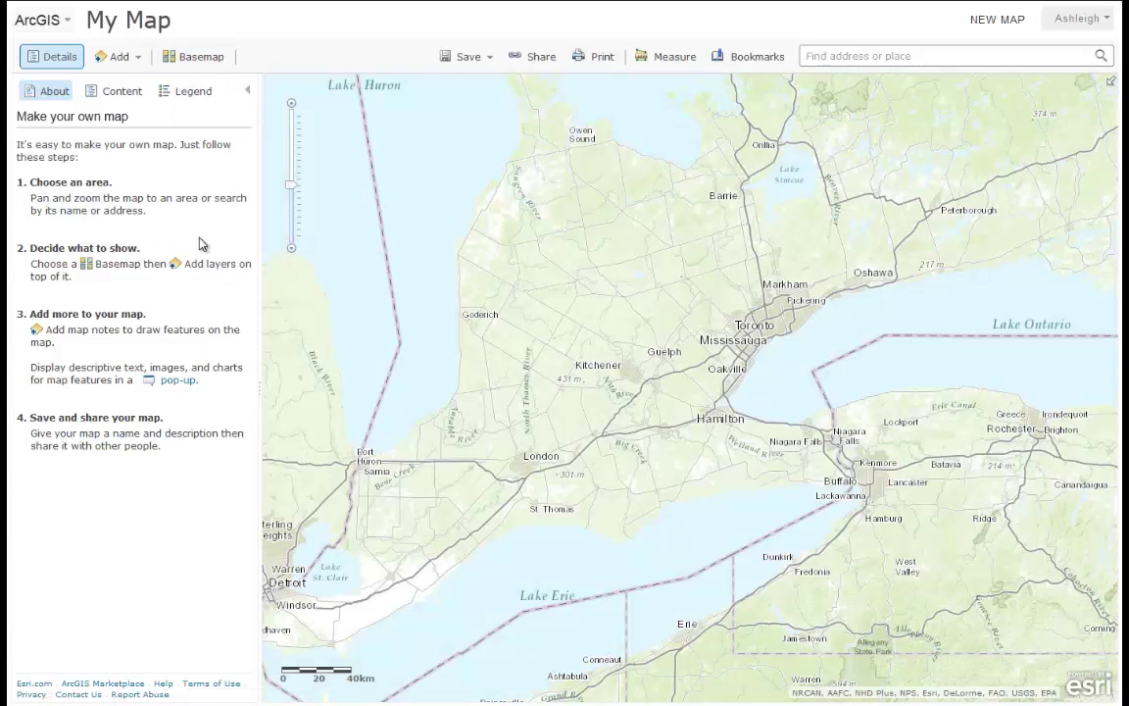
{"action": "left_click", "coordinate": [136, 61]}
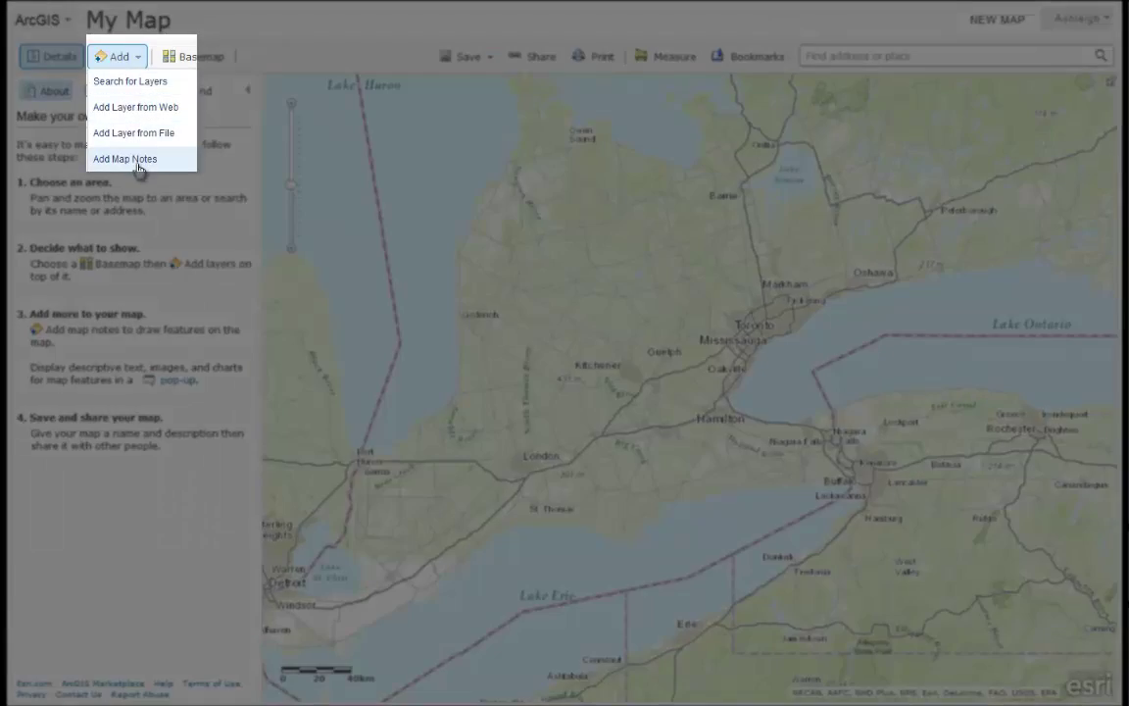
Create a Map Notes layer named 'Schools'.
{"action": "left_click", "coordinate": [138, 166]}
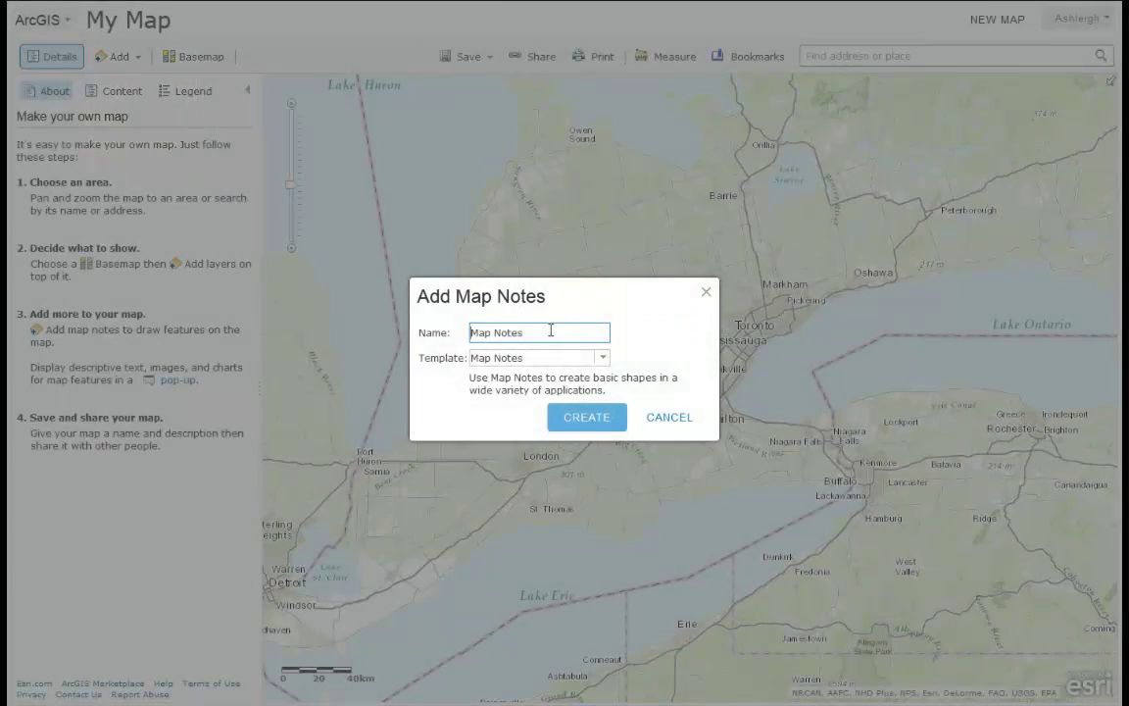
{"action": "left_click_drag", "start_coordinate": [551, 331], "coordinate": [465, 329]}
{"action": "type", "text": "Schools"}
{"action": "left_click", "coordinate": [585, 417]}
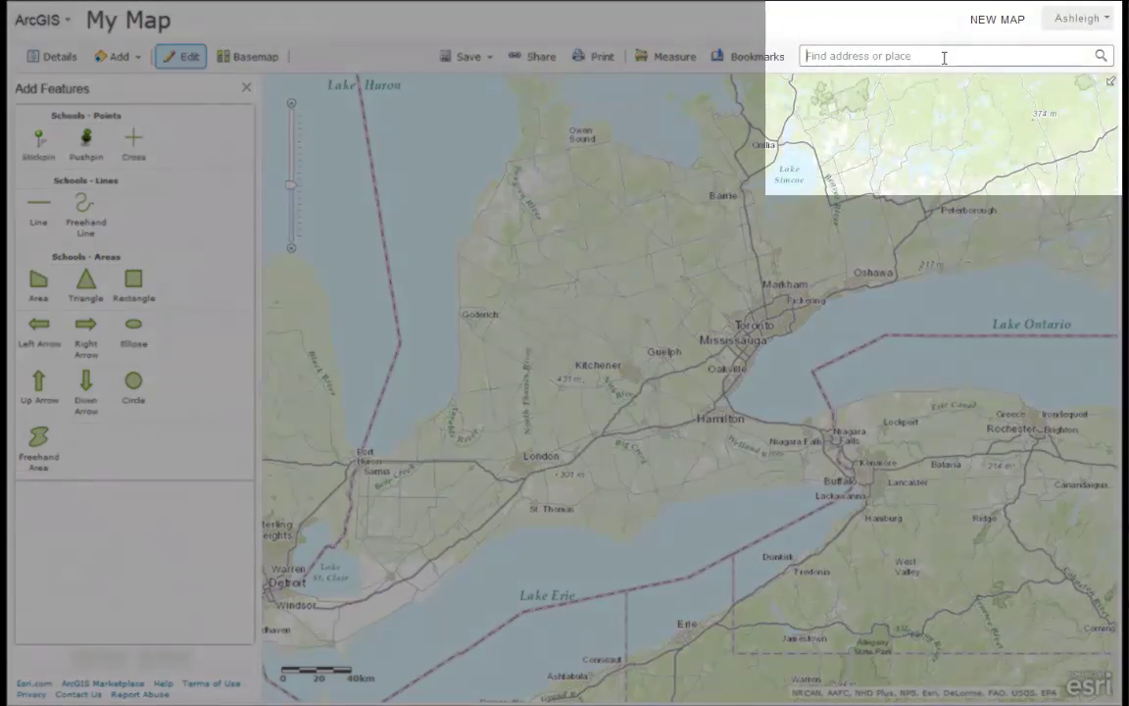
Search for Ancaster, Ontario, Canada and zoom in near Jerseyville Rd W and the park.
{"action": "type", "text": "Ancaster"}
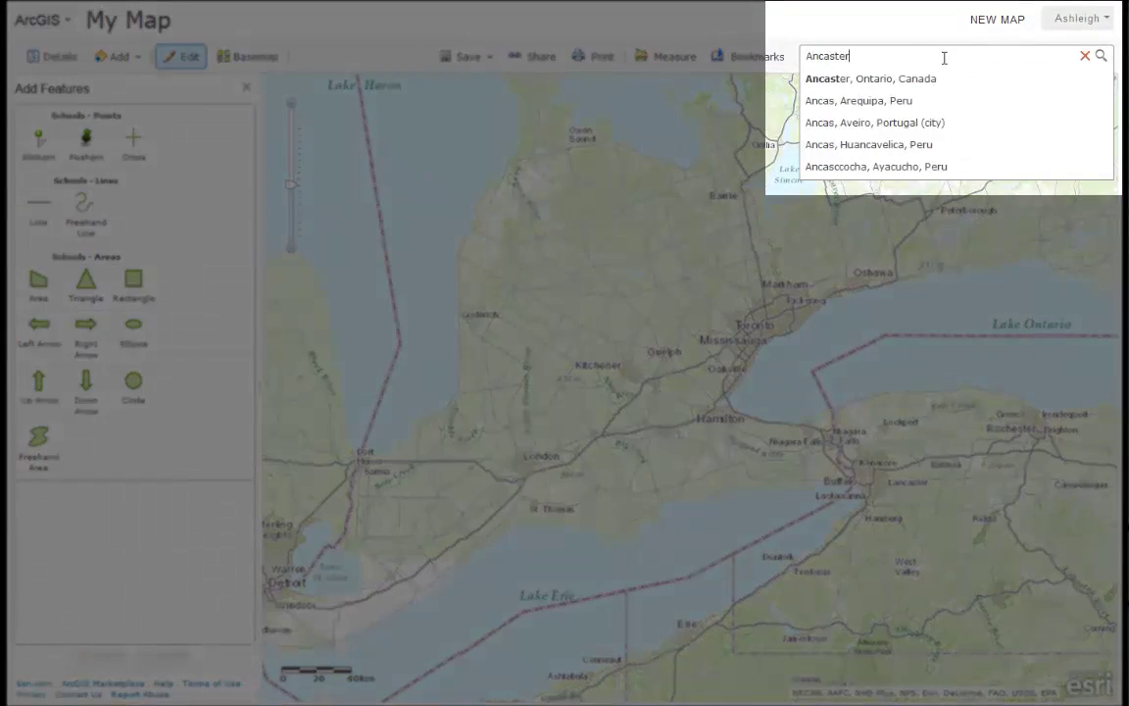
{"action": "key", "text": "Down"}
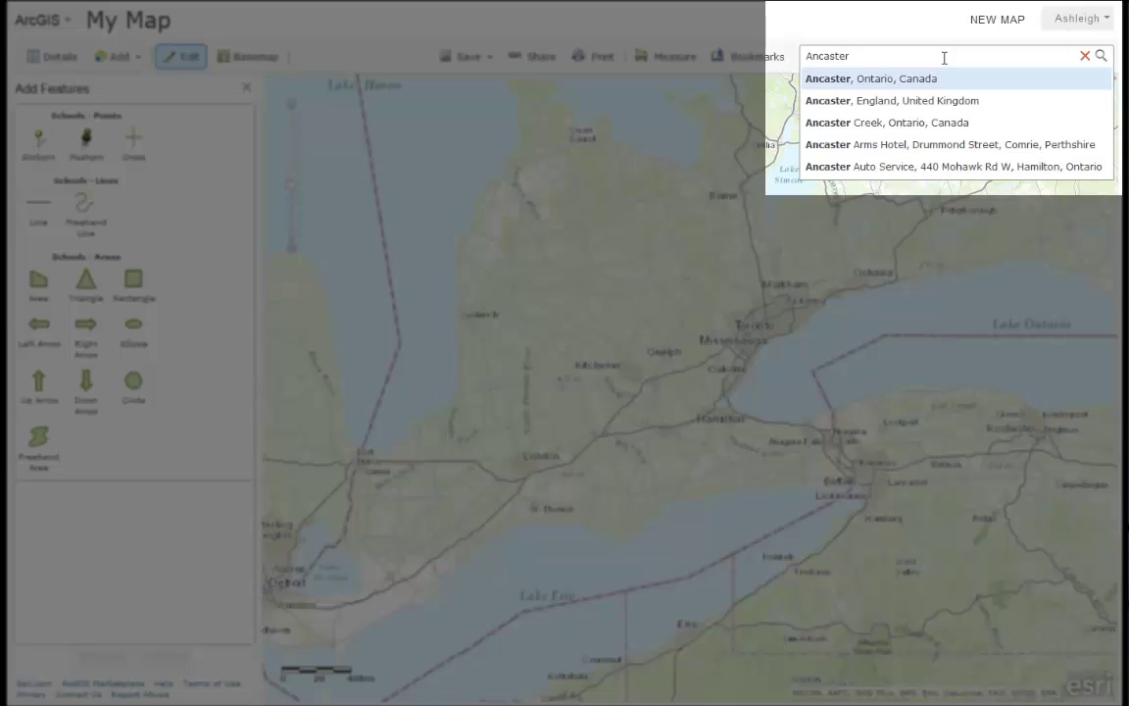
{"action": "key", "text": "Return"}
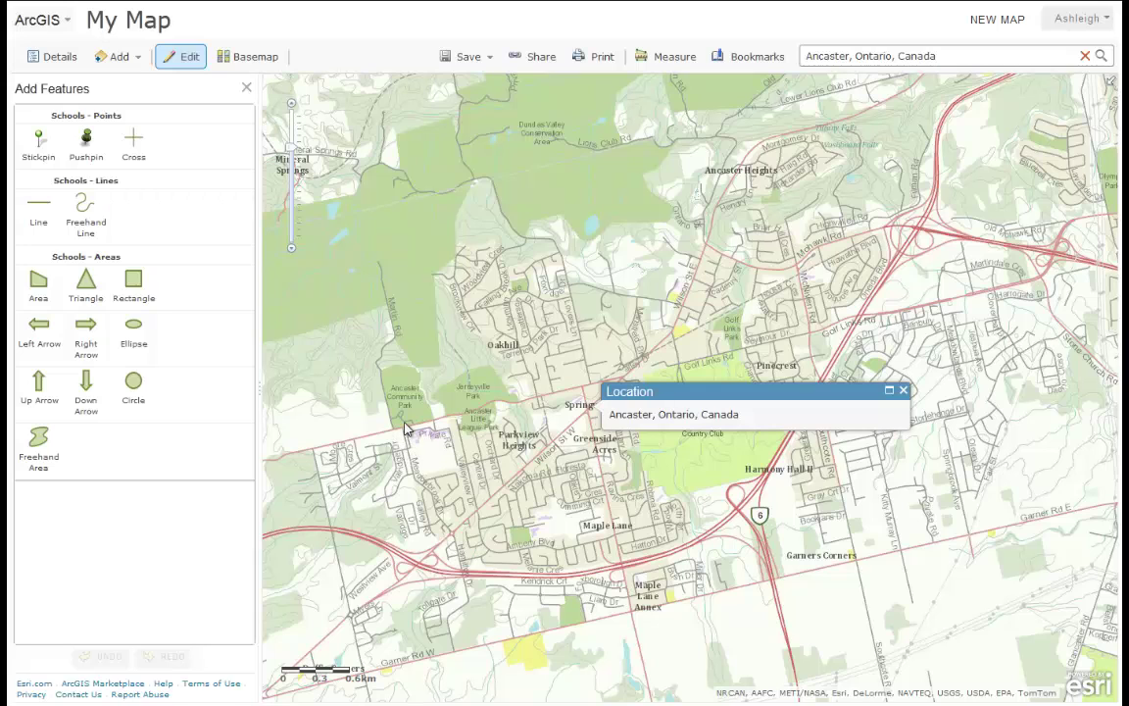
{"action": "left_click_drag", "start_coordinate": [349, 365], "coordinate": [430, 451]}
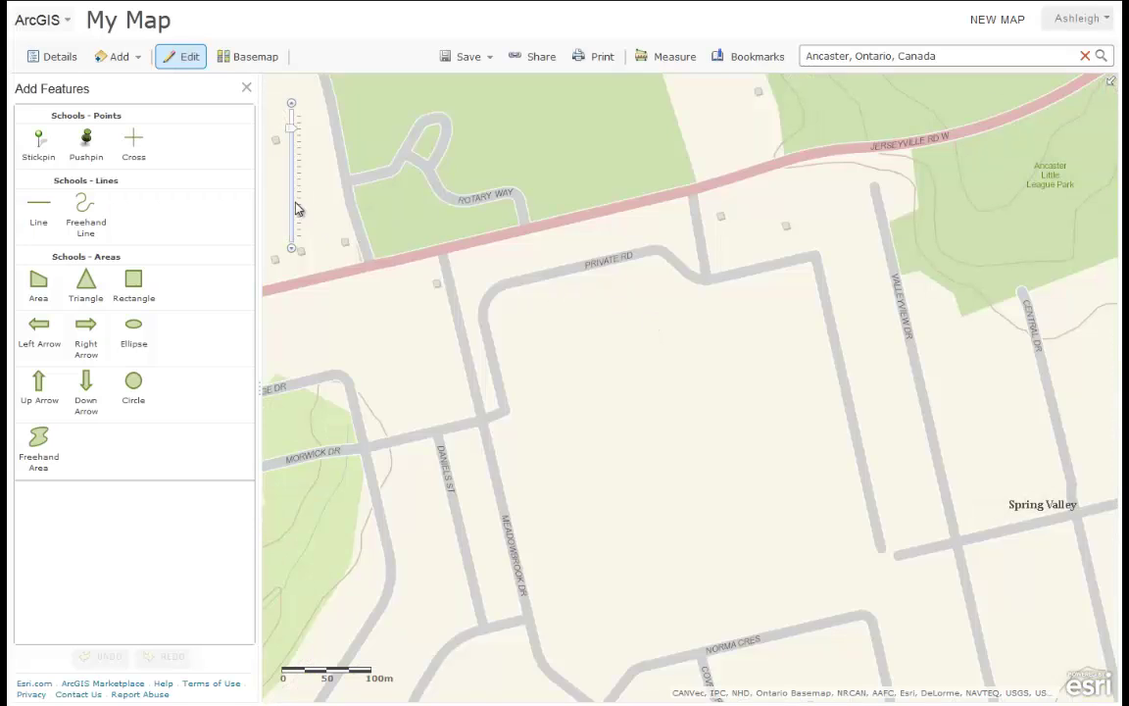
Switch to the Imagery basemap and pick the Schools Area template for drawing.
{"action": "left_click", "coordinate": [257, 61]}
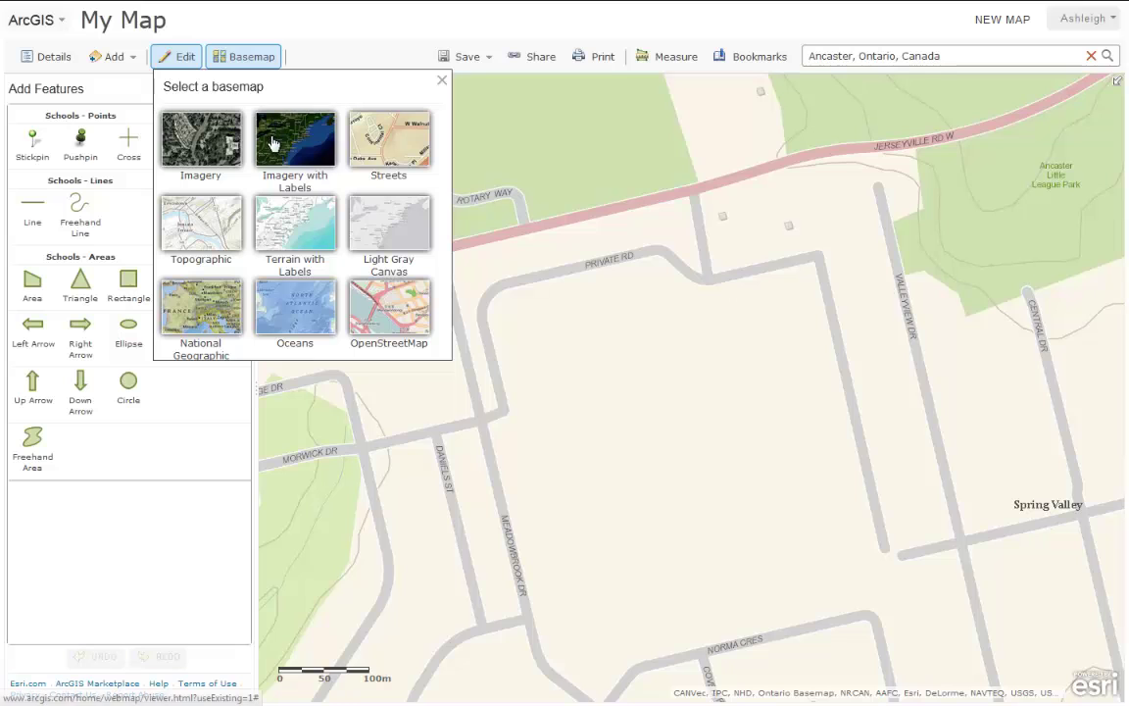
{"action": "left_click", "coordinate": [224, 147]}
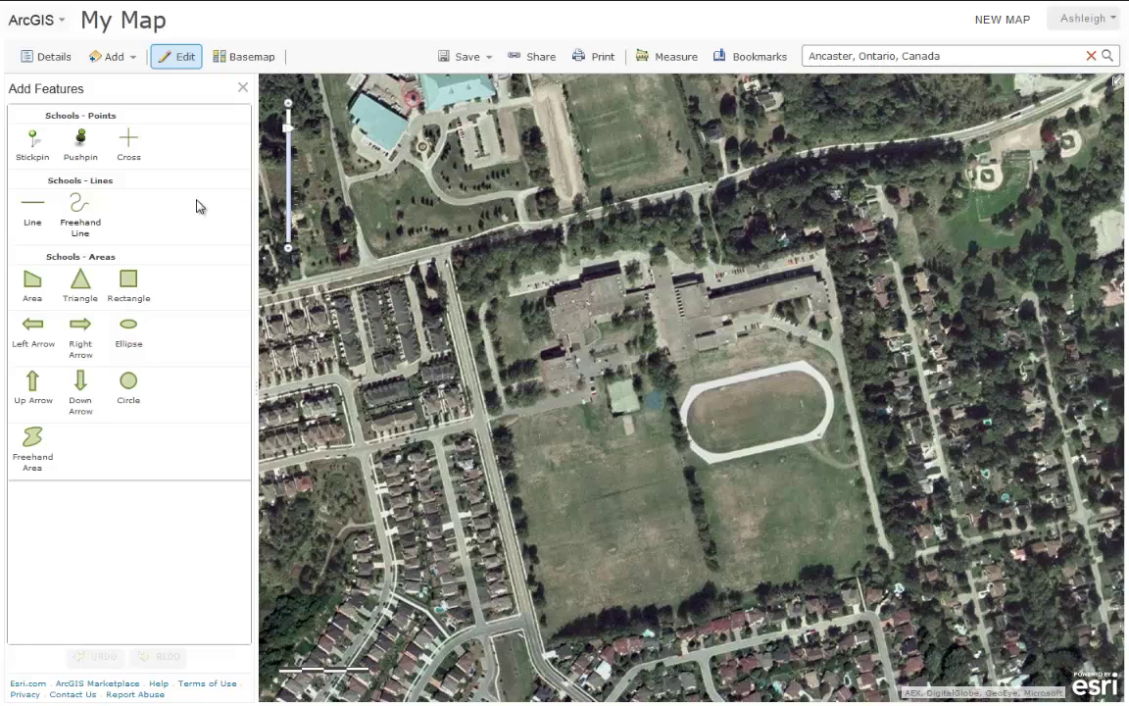
{"action": "left_click", "coordinate": [32, 284]}
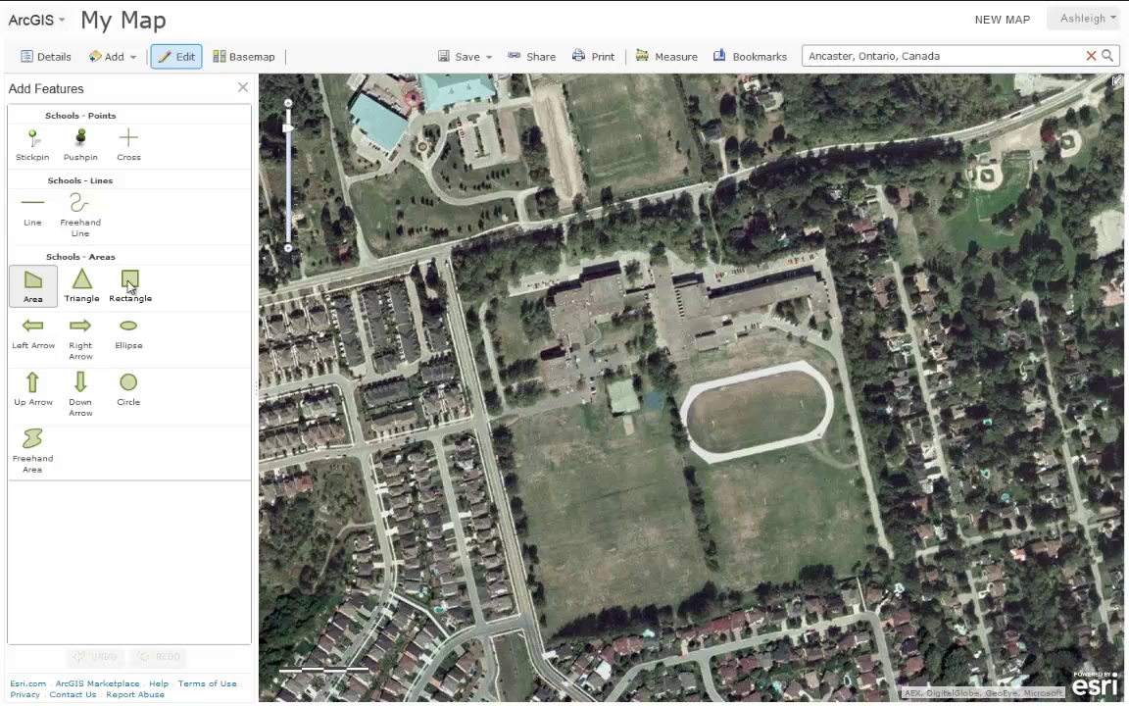
Place polygon vertices all around the school building's roof outline, including the tower.
{"action": "left_click", "coordinate": [826, 306]}
{"action": "left_click", "coordinate": [821, 283]}
{"action": "left_click", "coordinate": [708, 286]}
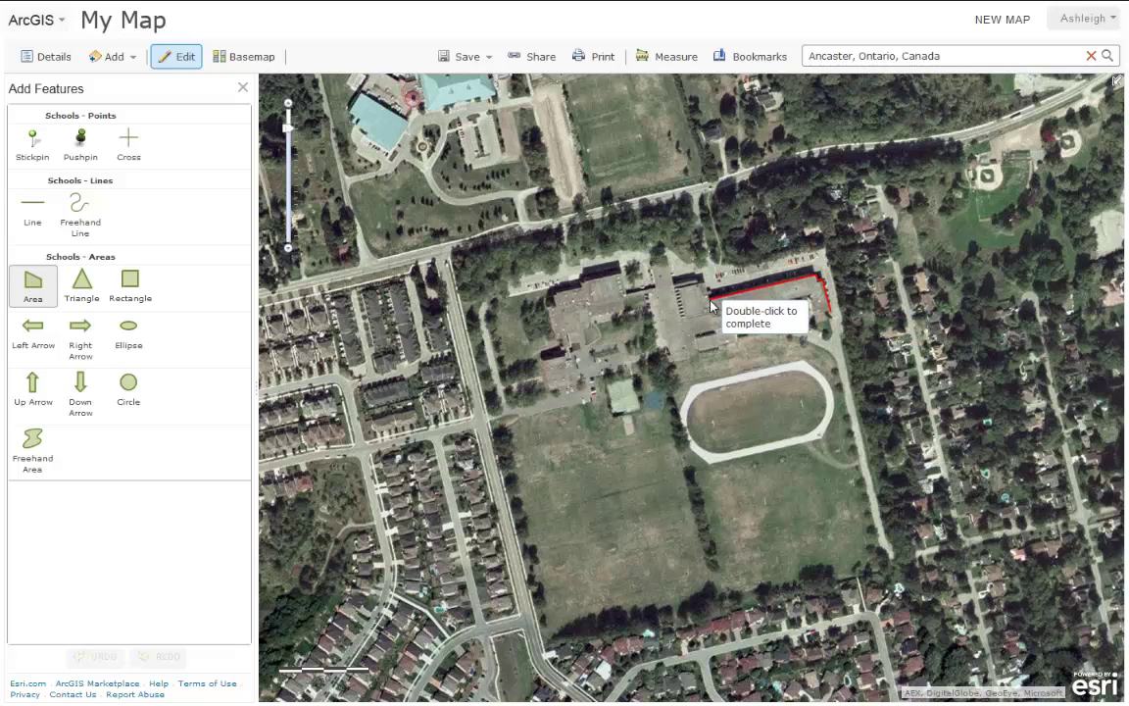
{"action": "left_click", "coordinate": [680, 282]}
{"action": "left_click", "coordinate": [667, 260]}
{"action": "left_click", "coordinate": [656, 261]}
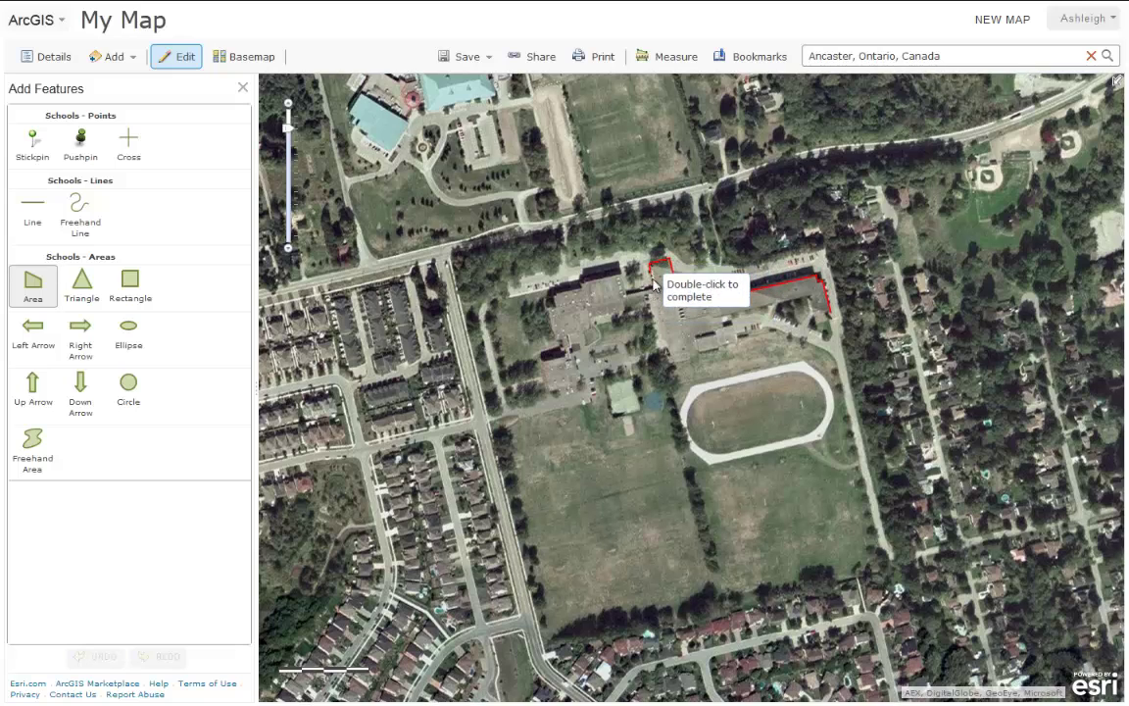
{"action": "left_click", "coordinate": [657, 284]}
{"action": "left_click", "coordinate": [587, 282]}
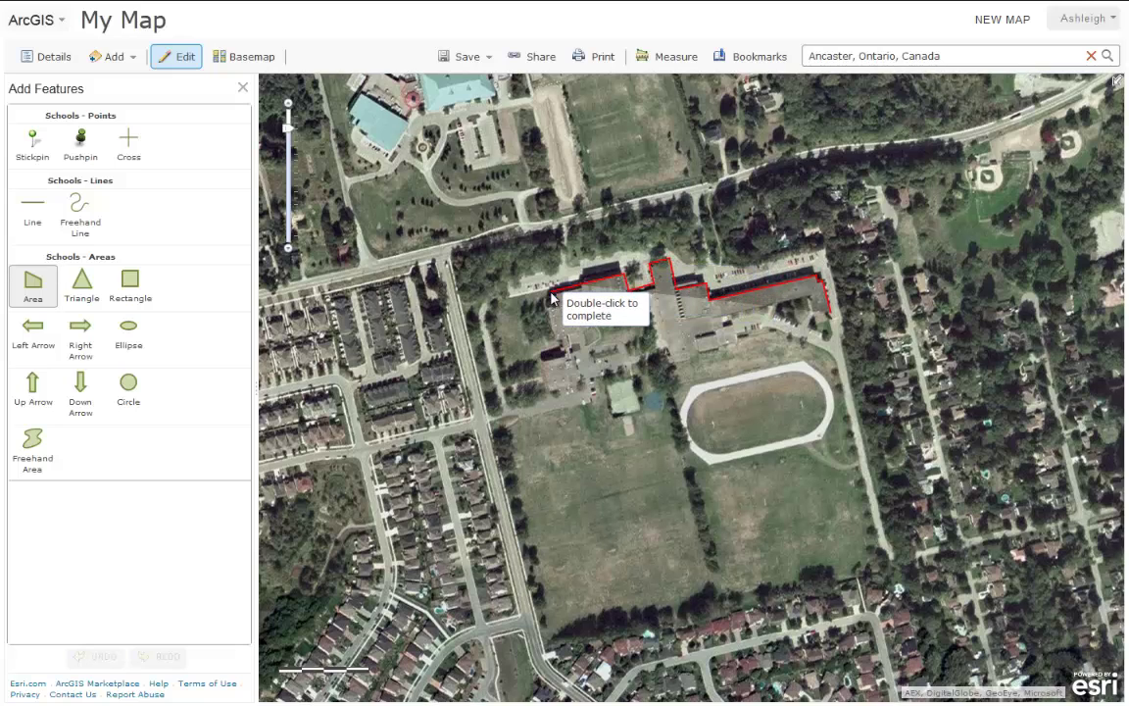
{"action": "left_click", "coordinate": [550, 293]}
{"action": "left_click", "coordinate": [558, 338]}
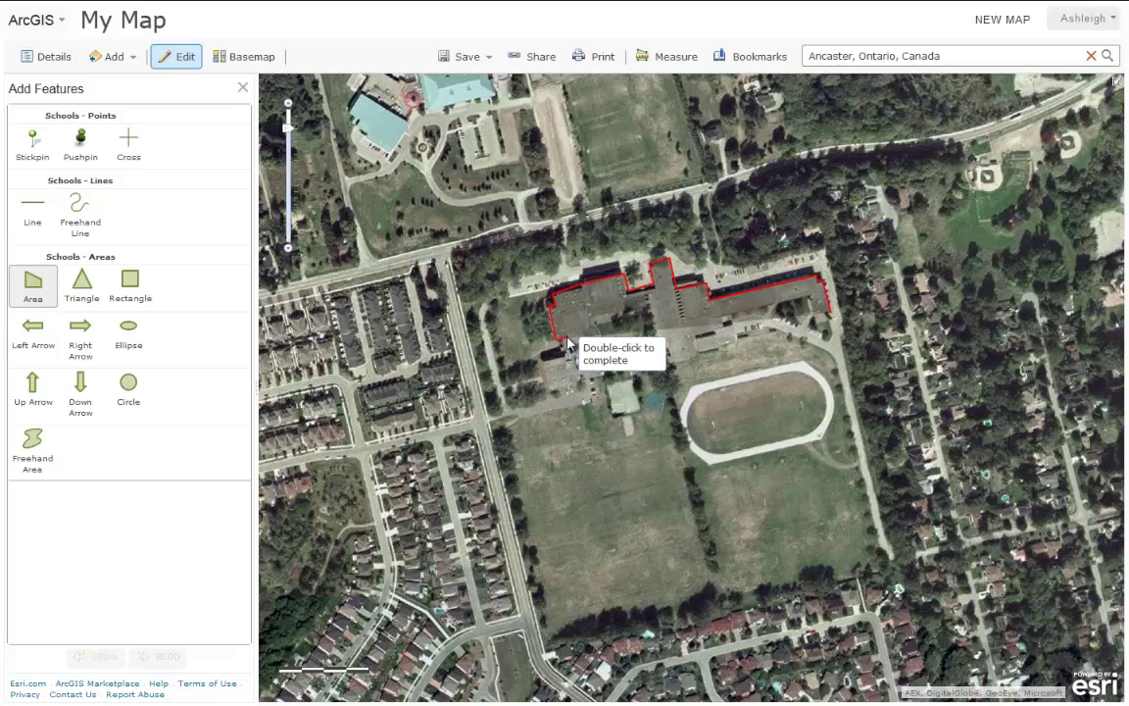
{"action": "left_click", "coordinate": [572, 342]}
{"action": "left_click", "coordinate": [585, 343]}
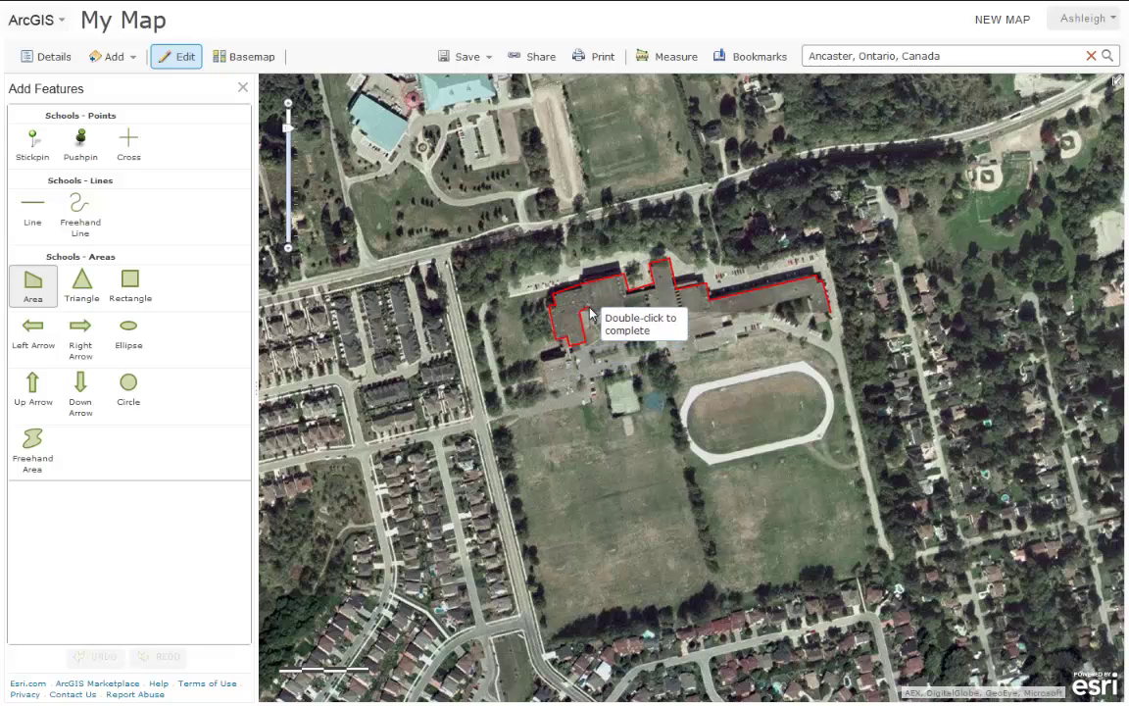
{"action": "left_click", "coordinate": [586, 307]}
{"action": "left_click", "coordinate": [623, 312]}
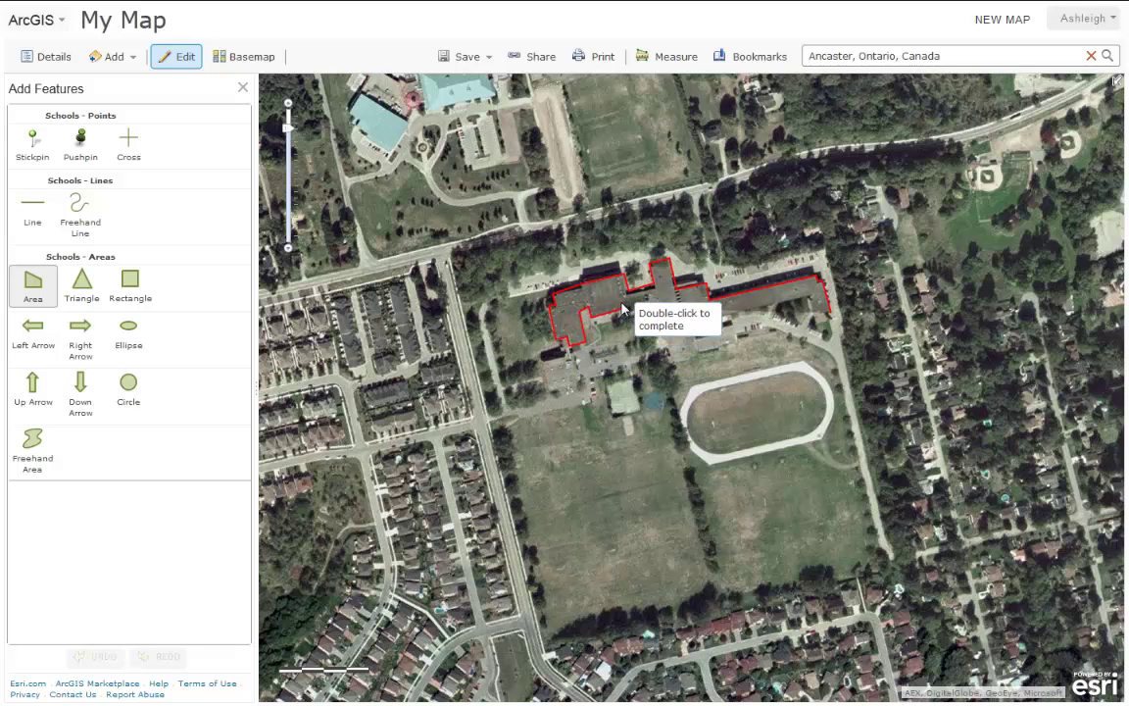
{"action": "left_click", "coordinate": [655, 296]}
{"action": "left_click", "coordinate": [674, 362]}
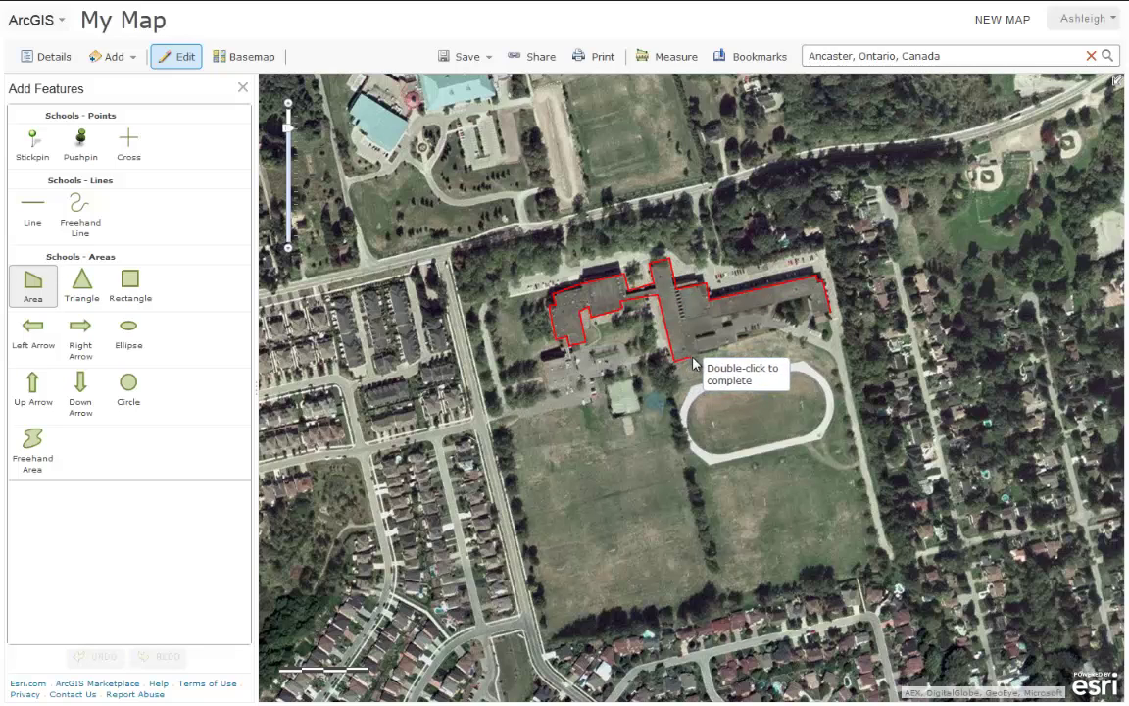
{"action": "left_click", "coordinate": [735, 344]}
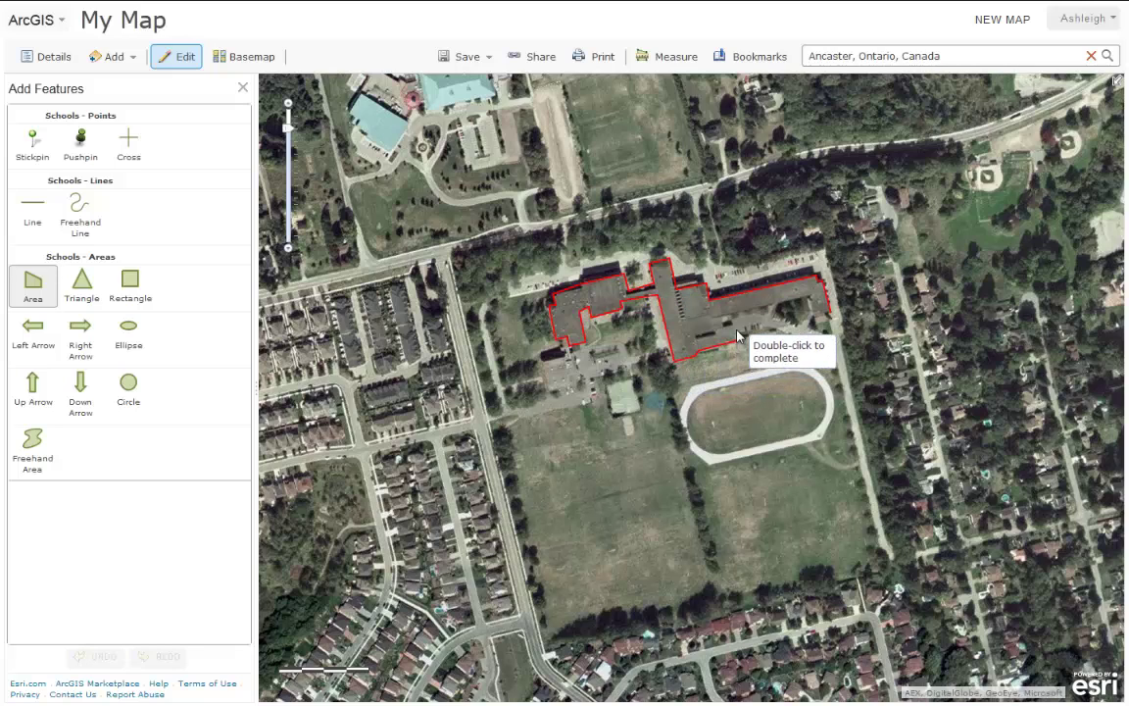
{"action": "left_click", "coordinate": [735, 324]}
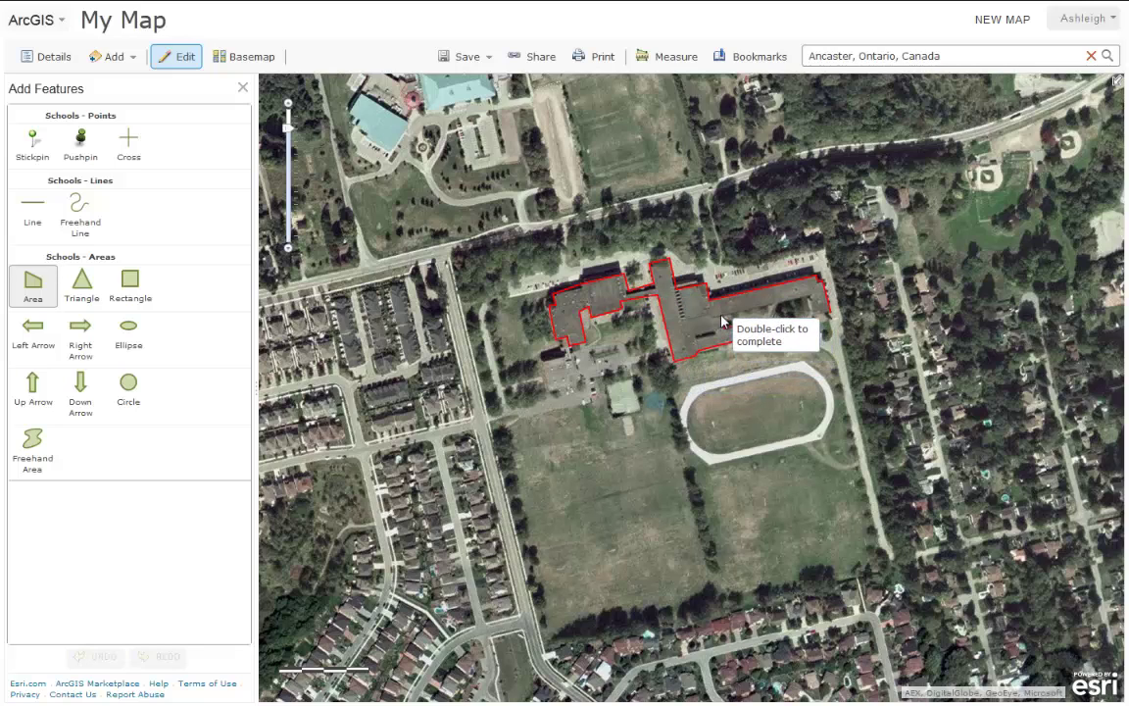
{"action": "left_click", "coordinate": [821, 300]}
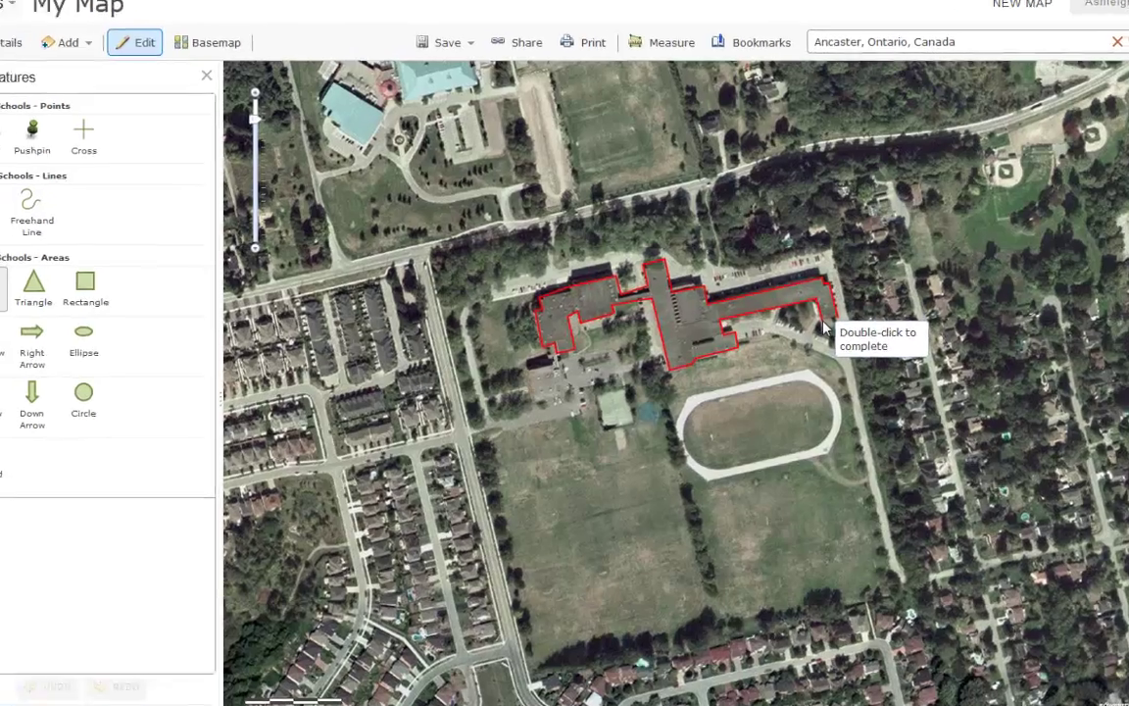
Finish the school polygon and title it 'Ancaster High School'.
{"action": "double_click", "coordinate": [823, 328]}
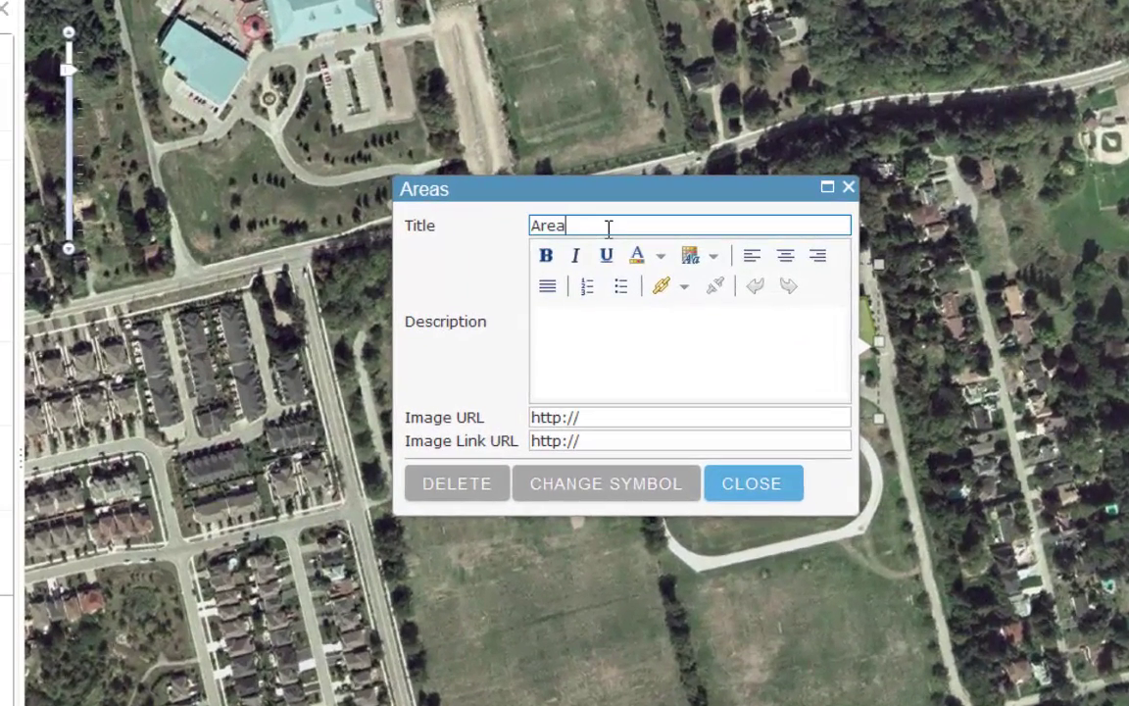
{"action": "left_click_drag", "start_coordinate": [608, 228], "coordinate": [509, 232]}
{"action": "type", "text": "Ancas"}
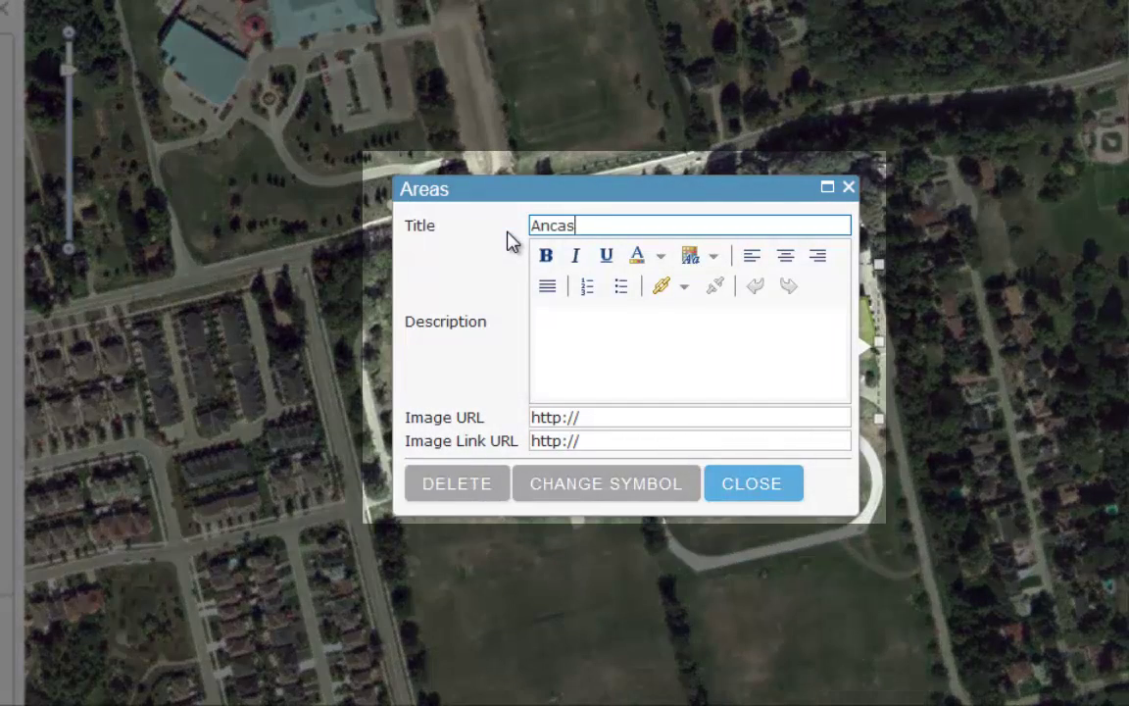
{"action": "type", "text": "ter High Sc"}
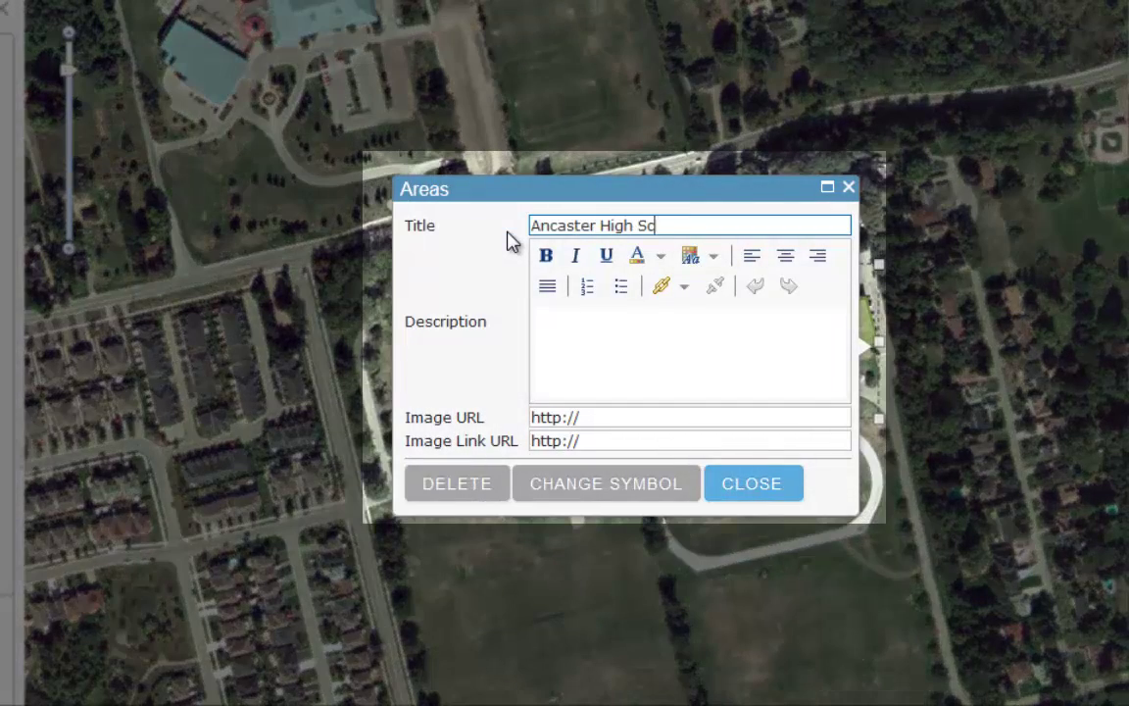
{"action": "type", "text": "hool"}
Paste the school description, image URL and school website link into the popup fields.
{"action": "left_click", "coordinate": [568, 308]}
{"action": "type", "text": "Ancaster High School is part of the Hamilton-Wentworth District School Board.  It is located on Jerseyville Avenue in Ancaster, Ontario and is home to students from Grade 9 to 12."}
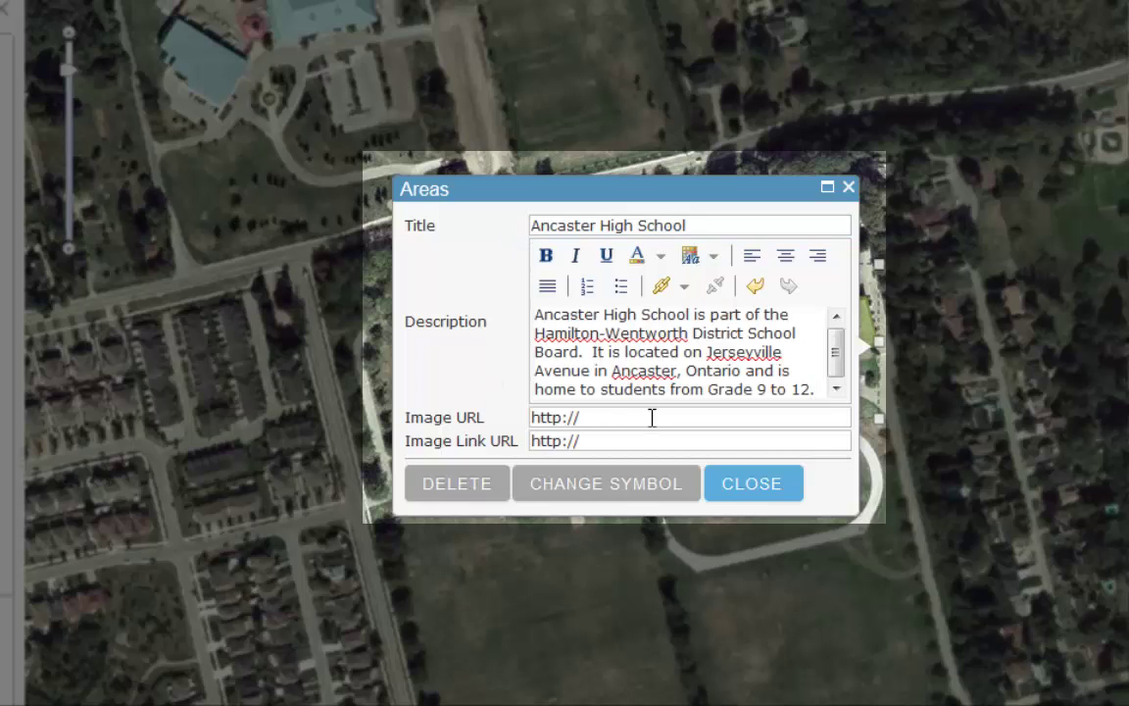
{"action": "left_click", "coordinate": [652, 417]}
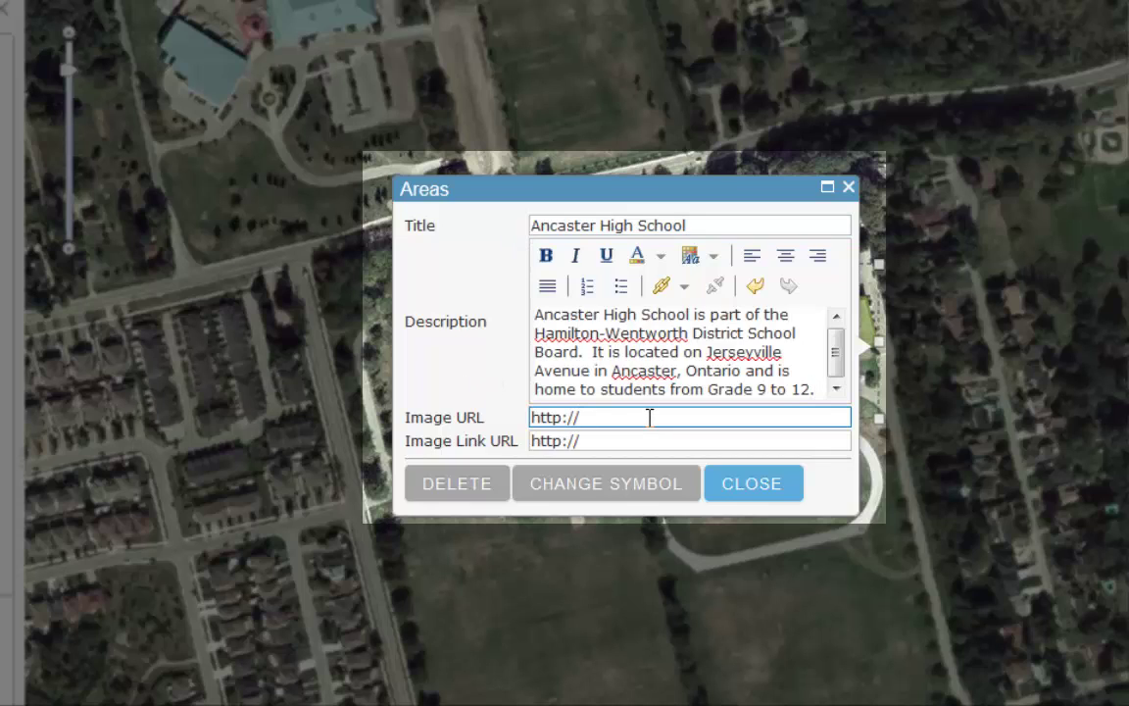
{"action": "left_click_drag", "start_coordinate": [582, 417], "coordinate": [521, 416]}
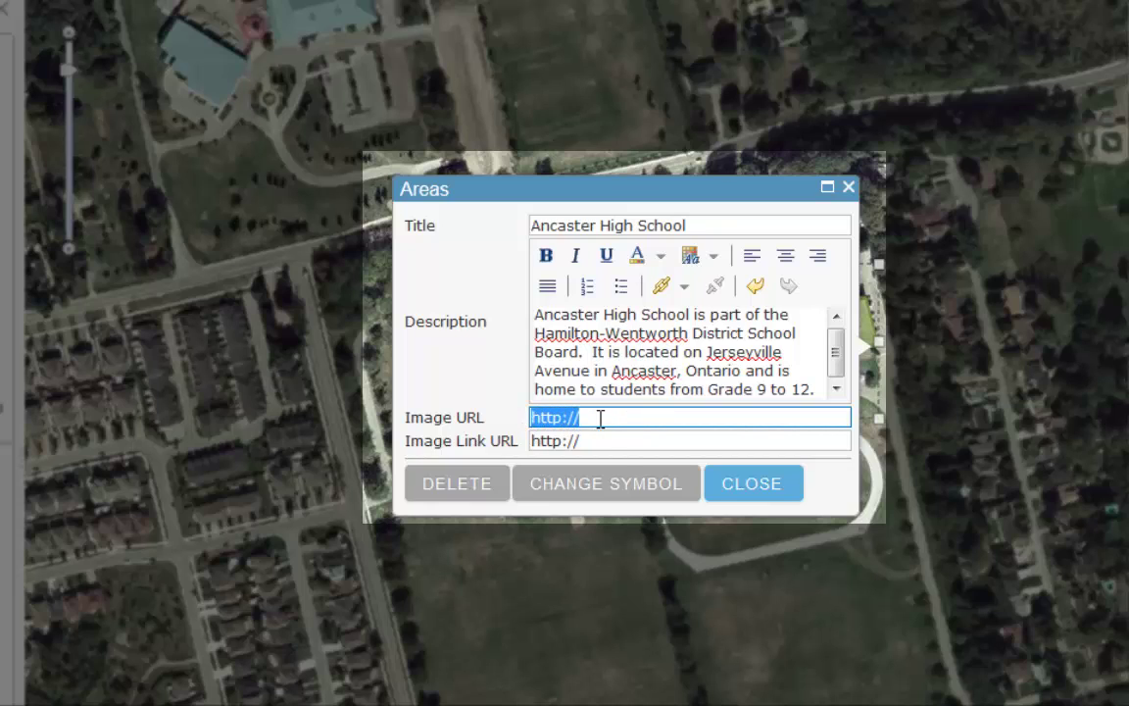
{"action": "type", "text": "http://www.hamiltonnews.com/wp-content/uploads/2012/01/Ancaster-high-copyWEB.jpg"}
{"action": "left_click_drag", "start_coordinate": [588, 428], "coordinate": [537, 436]}
{"action": "type", "text": "http://schools.hwdsb.on.ca/ancasterhigh/"}
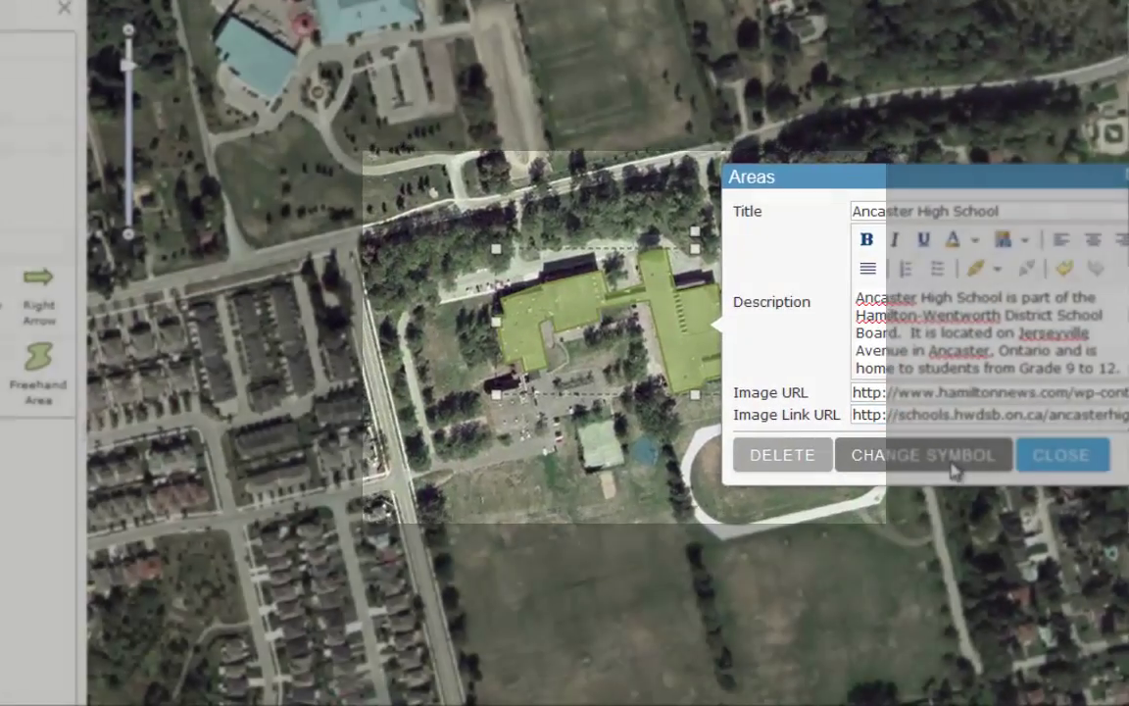
Give the school area a pink fill, 4 px red outline and roughly half transparency.
{"action": "left_click", "coordinate": [637, 480]}
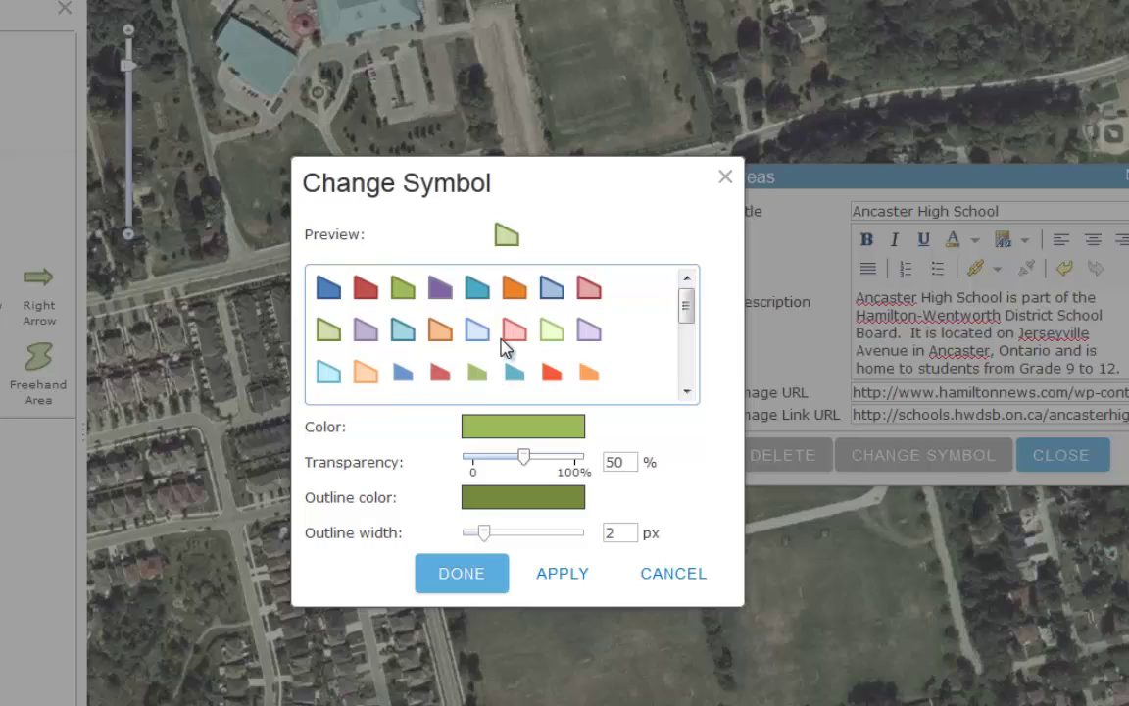
{"action": "left_click", "coordinate": [511, 333]}
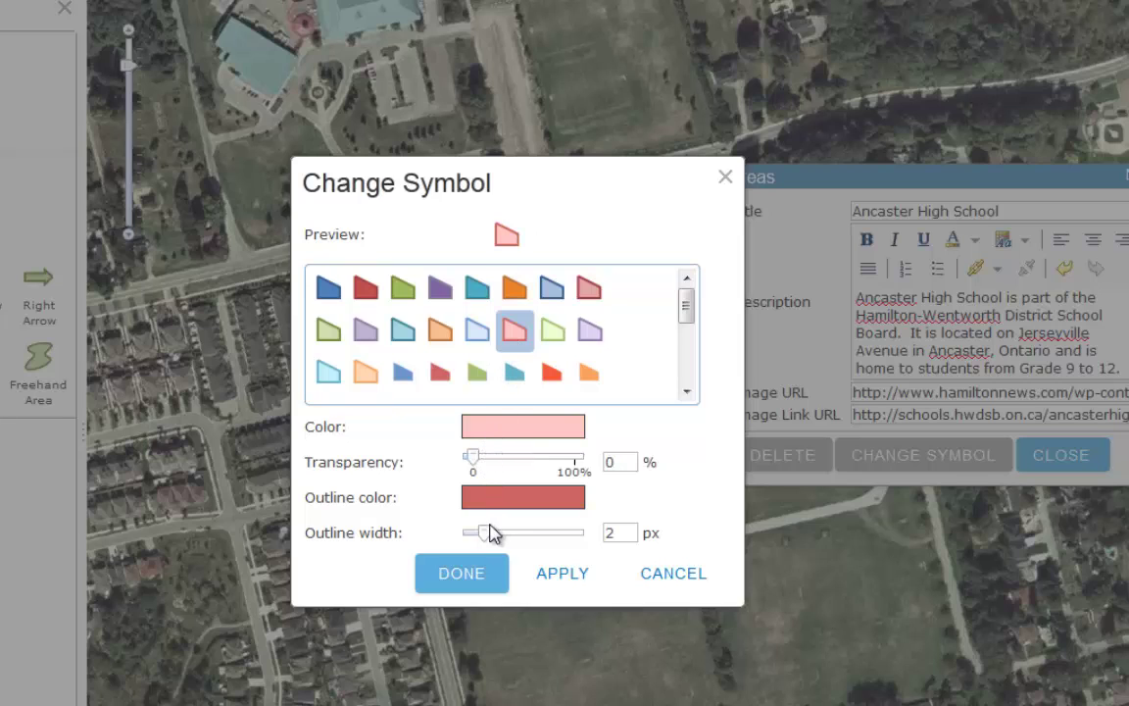
{"action": "left_click_drag", "start_coordinate": [484, 534], "coordinate": [497, 535]}
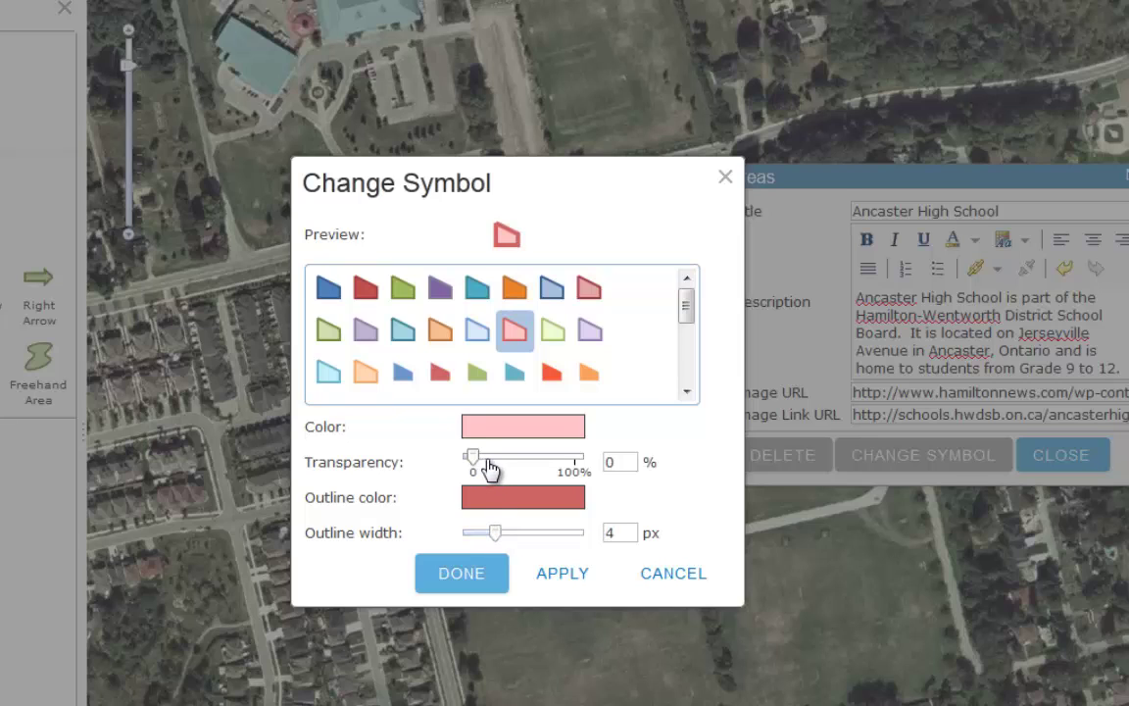
{"action": "left_click_drag", "start_coordinate": [490, 469], "coordinate": [537, 469]}
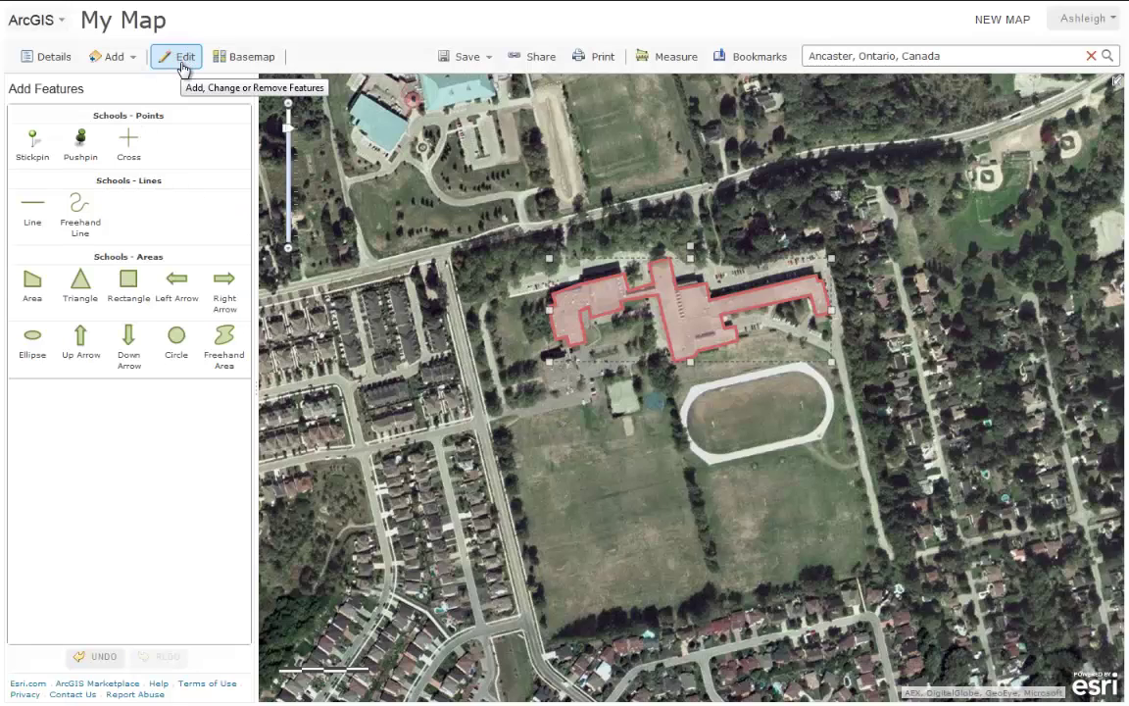
{"action": "left_click", "coordinate": [182, 61]}
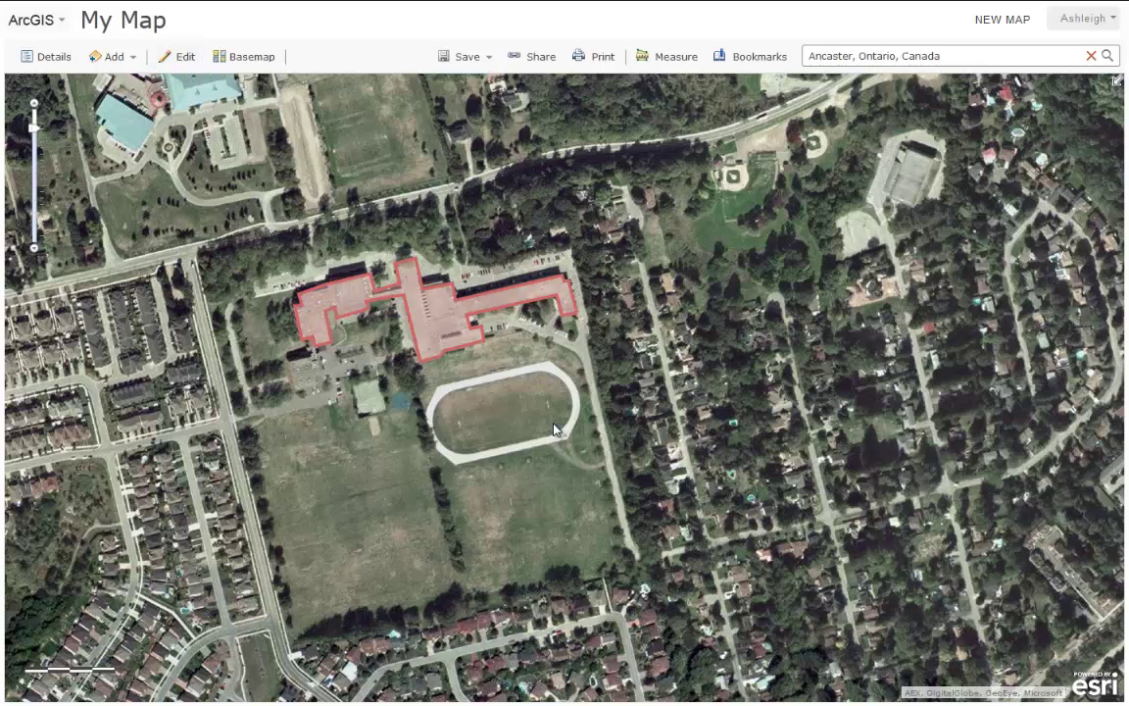
{"action": "left_click", "coordinate": [454, 334]}
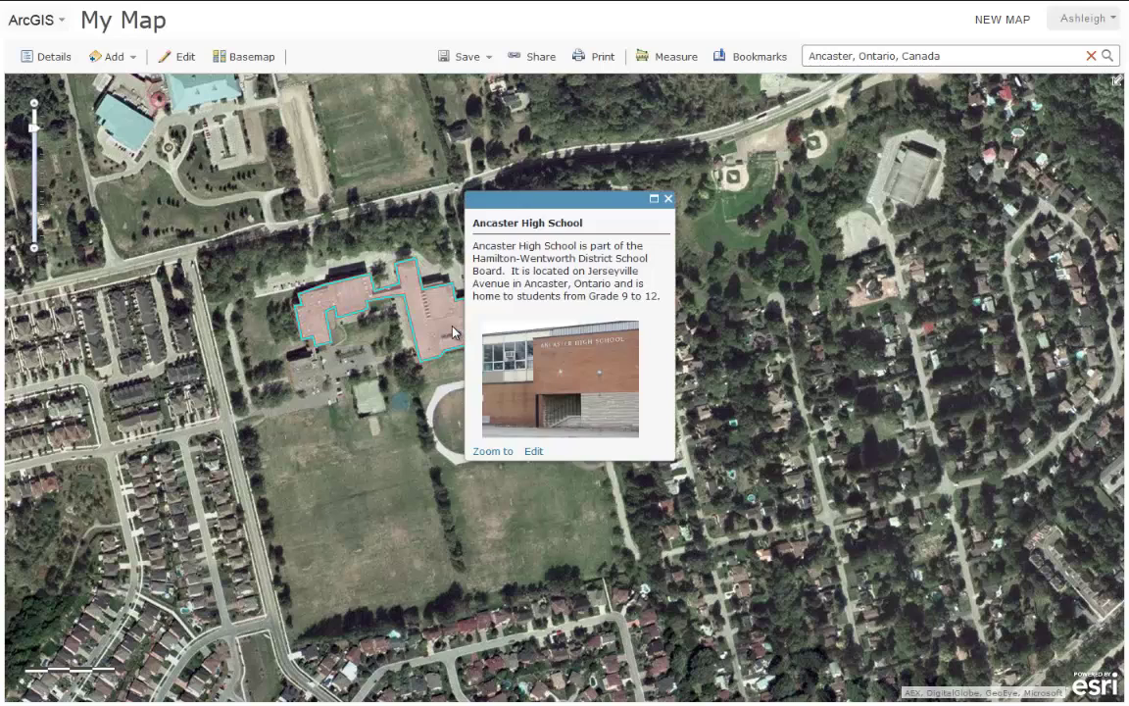
{"action": "left_click", "coordinate": [571, 376]}
{"action": "left_click", "coordinate": [668, 199]}
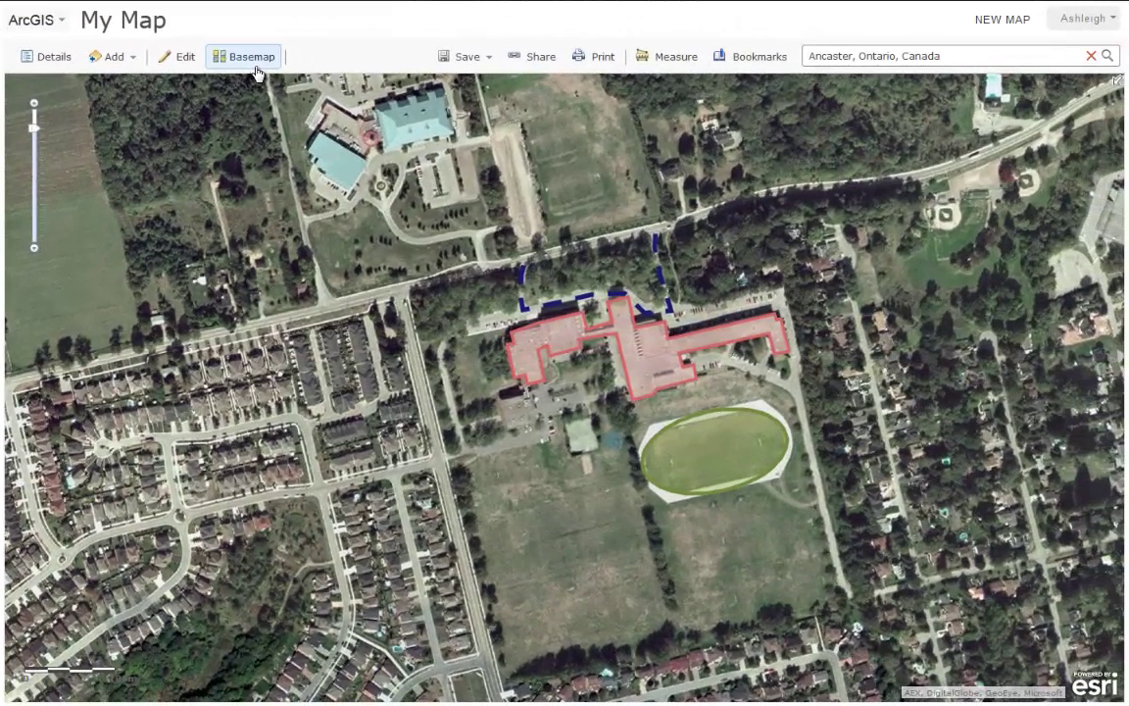
Switch to the Topographic basemap and check the Track, One-way traffic and Ancaster High School popups.
{"action": "left_click", "coordinate": [254, 69]}
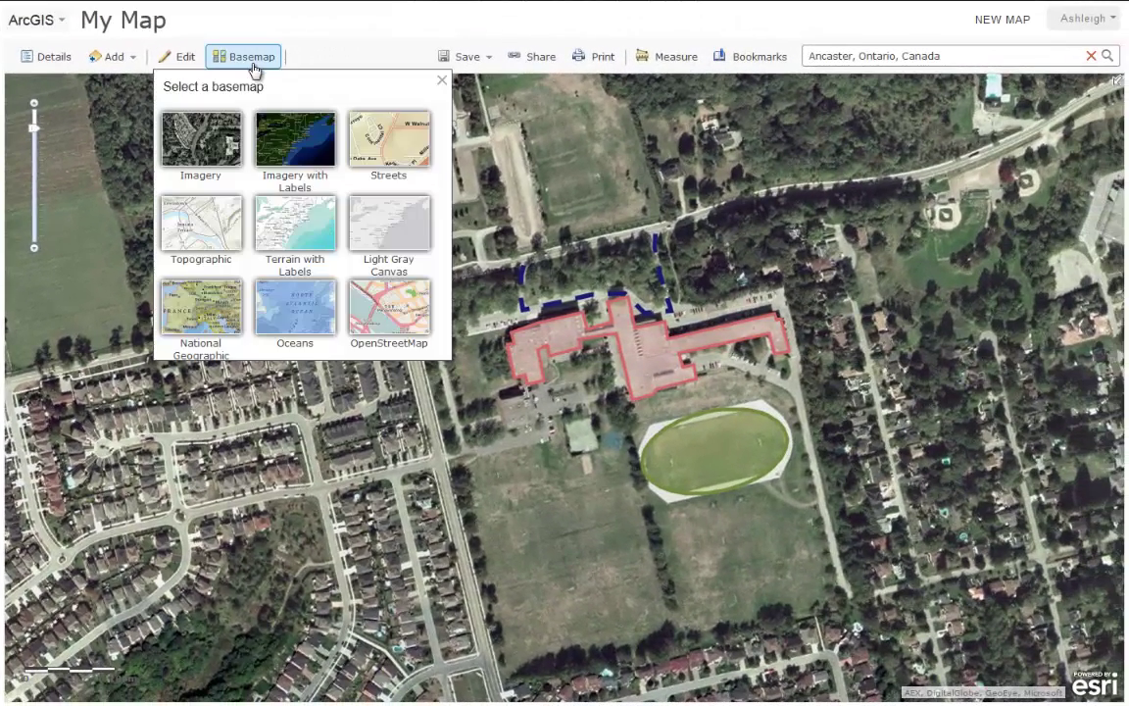
{"action": "left_click", "coordinate": [201, 223]}
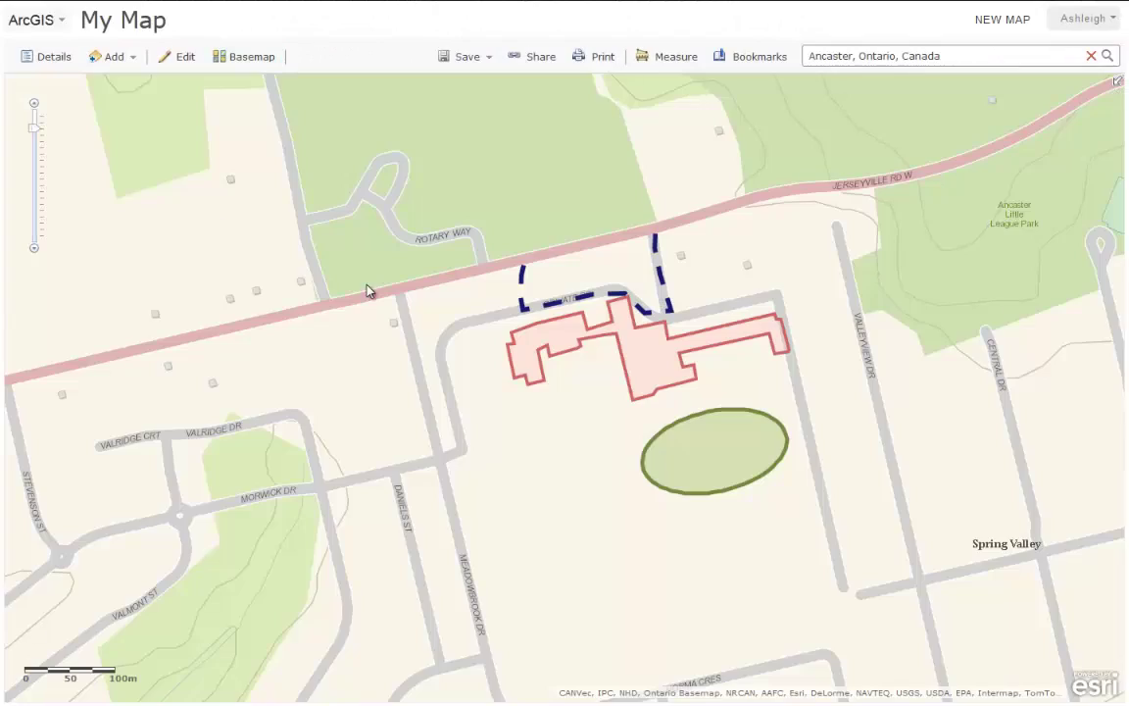
{"action": "left_click", "coordinate": [687, 447]}
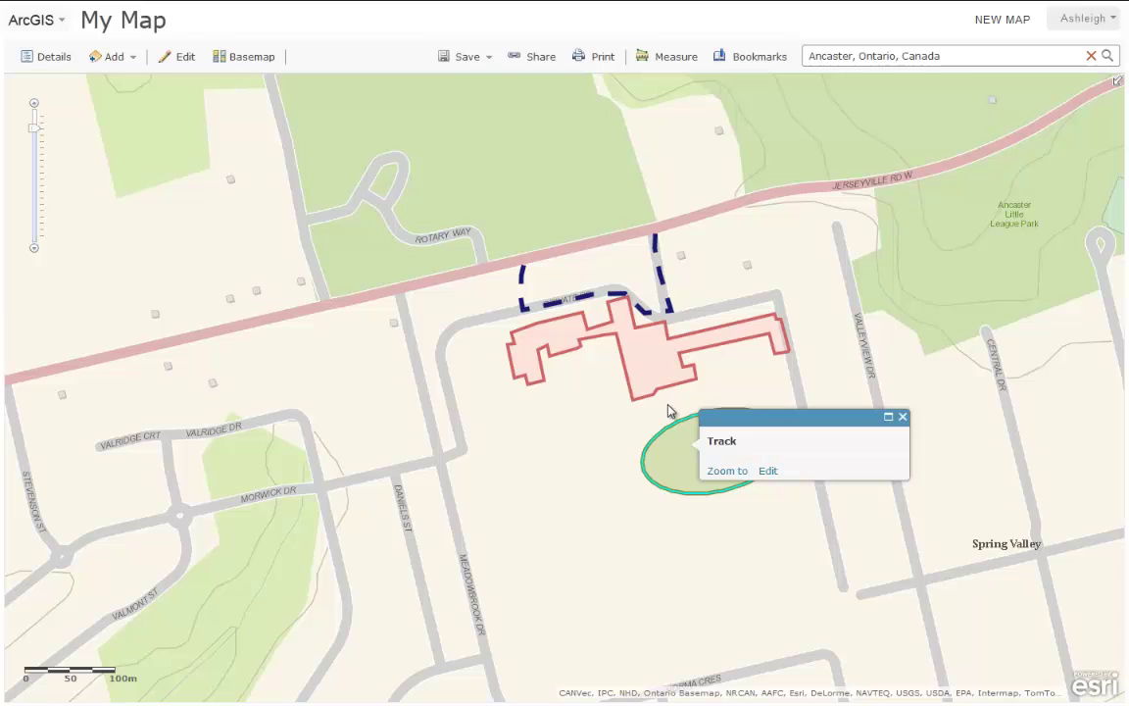
{"action": "left_click", "coordinate": [660, 282]}
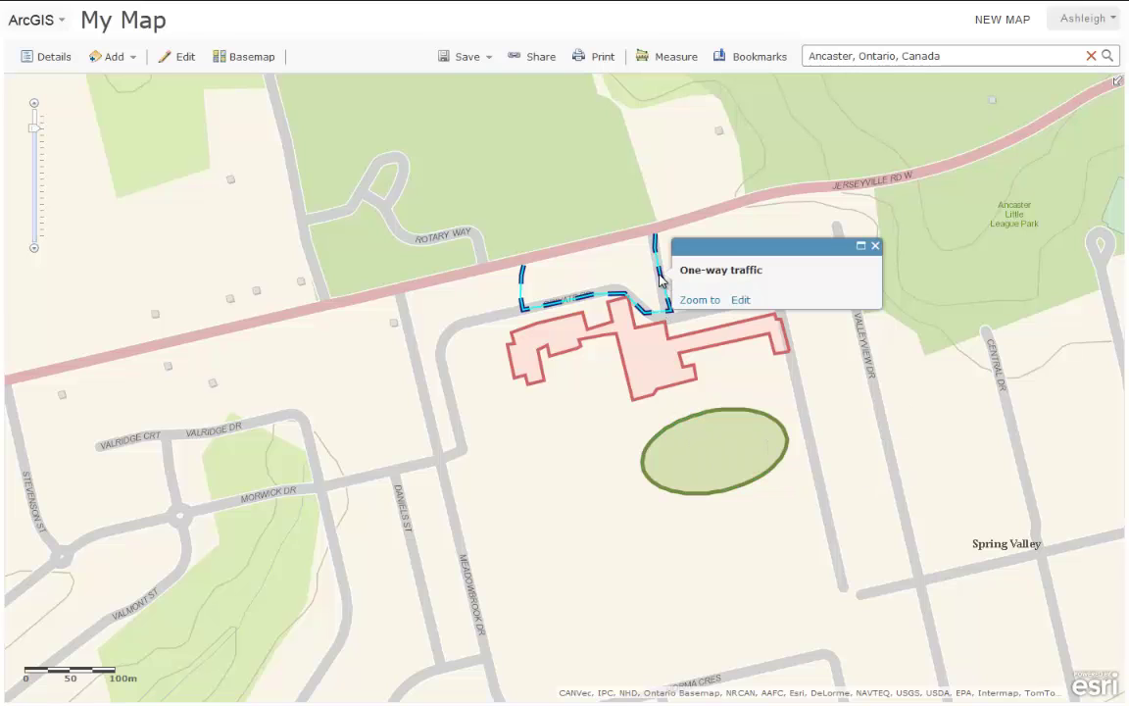
{"action": "left_click", "coordinate": [646, 364]}
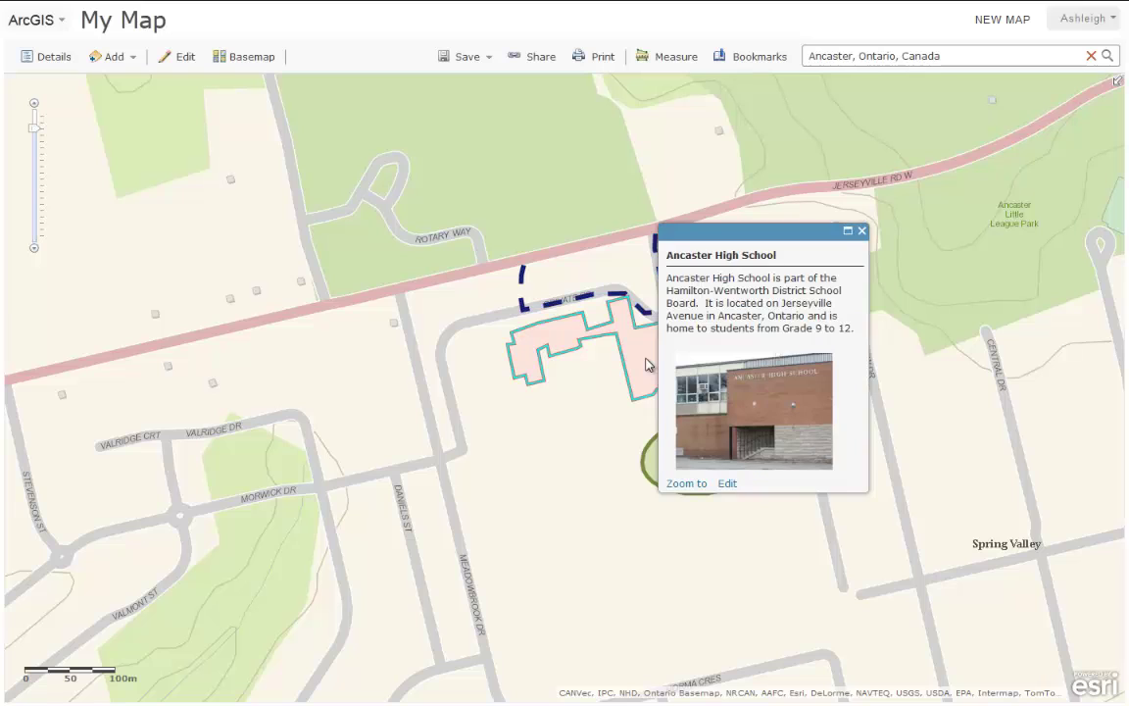
{"action": "left_click", "coordinate": [862, 231]}
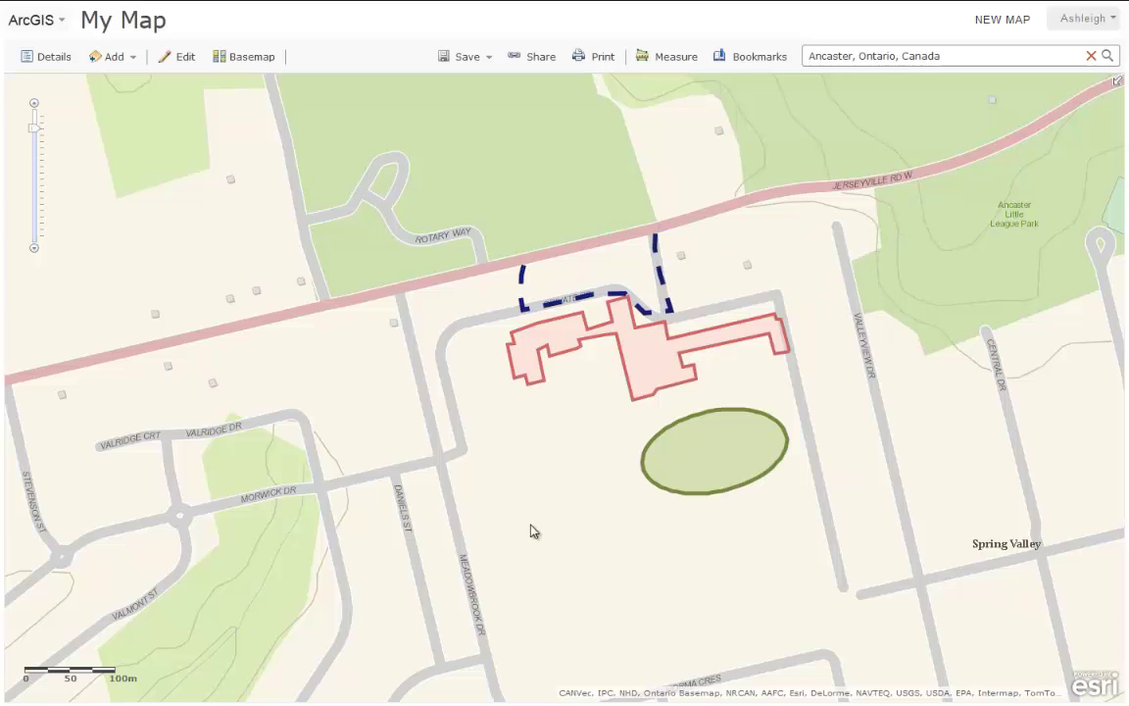
{"action": "left_click_drag", "start_coordinate": [529, 529], "coordinate": [428, 595]}
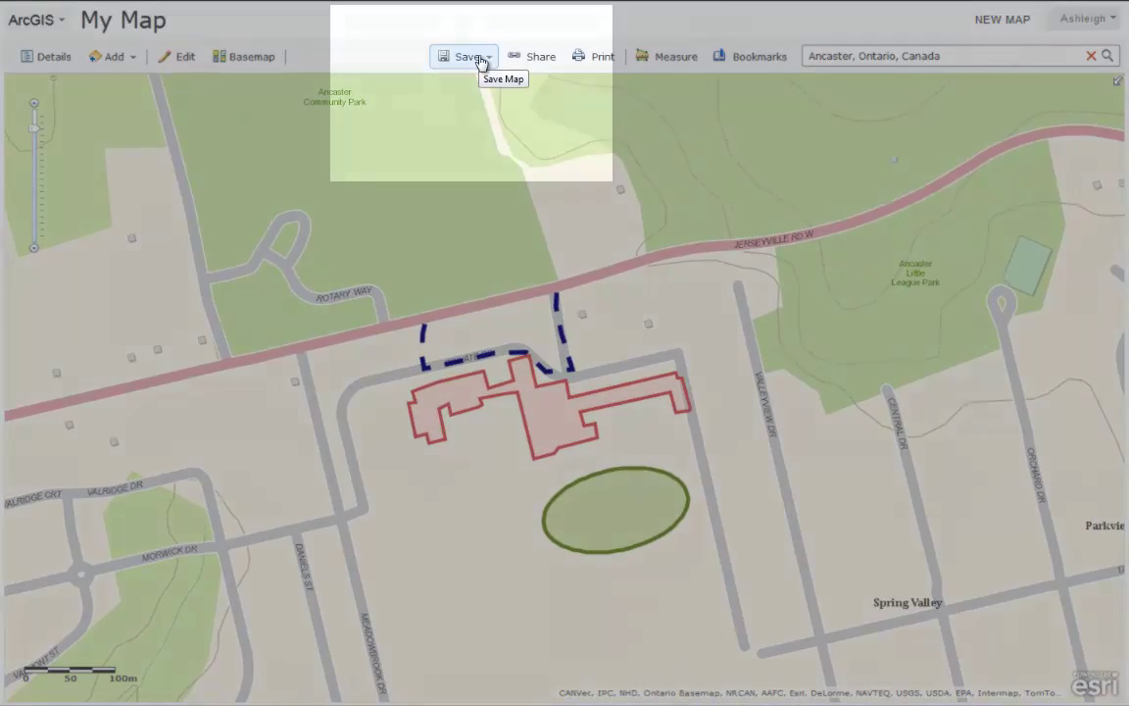
Start saving the map with title 'Map of Ancaster High School' and tags school, ancaster, education.
{"action": "left_click", "coordinate": [479, 63]}
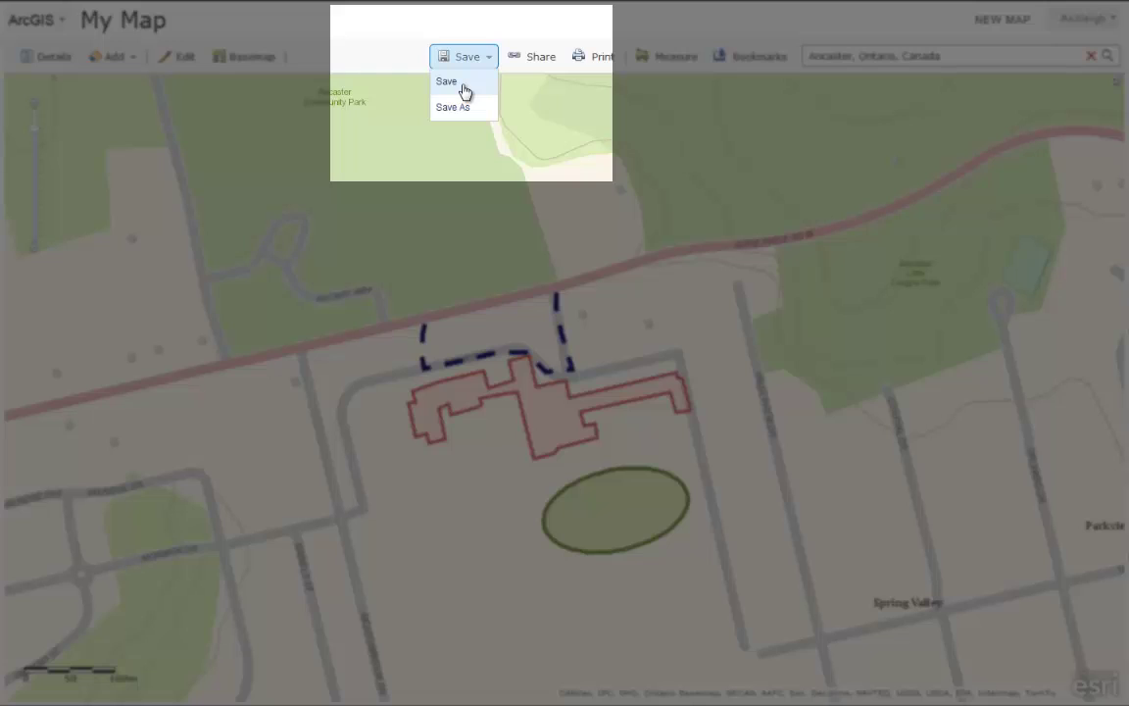
{"action": "left_click", "coordinate": [465, 87]}
{"action": "left_click", "coordinate": [538, 320]}
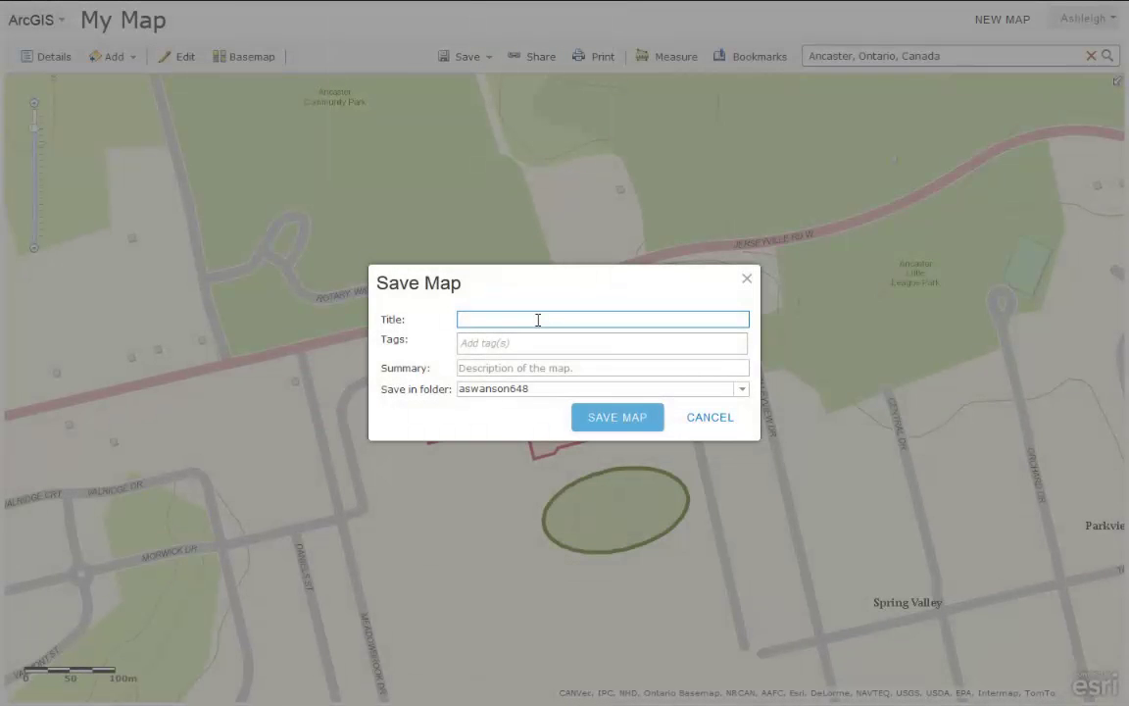
{"action": "type", "text": "Map of Ancaster High School"}
{"action": "left_click", "coordinate": [537, 340]}
{"action": "type", "text": "scho"}
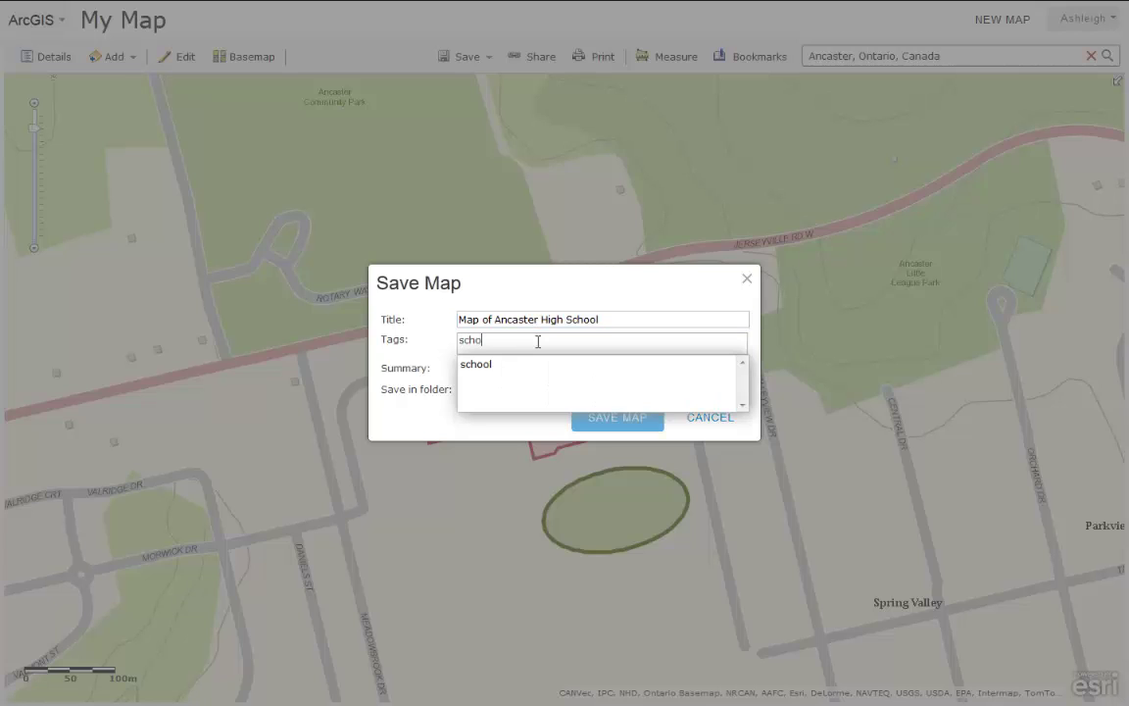
{"action": "type", "text": "ol, ancaster, ed"}
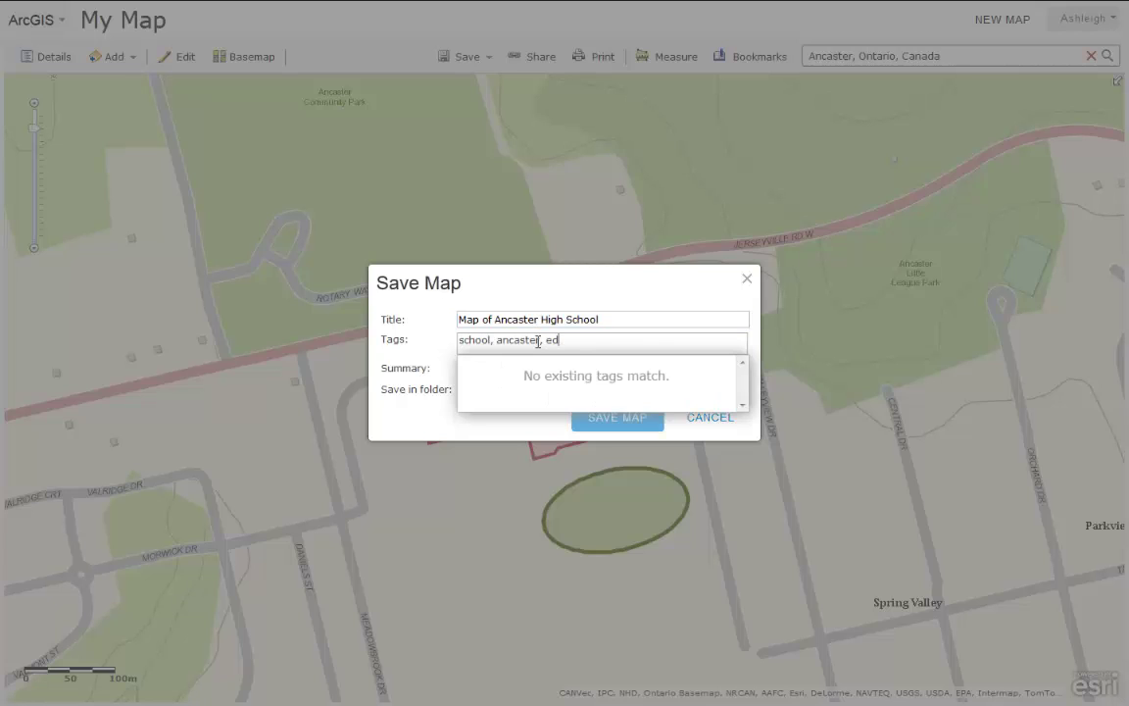
{"action": "type", "text": "ucation"}
{"action": "key", "text": "Return"}
Add the summary 'This map details the location and building features of Ancaster High property.' and save.
{"action": "left_click", "coordinate": [538, 384]}
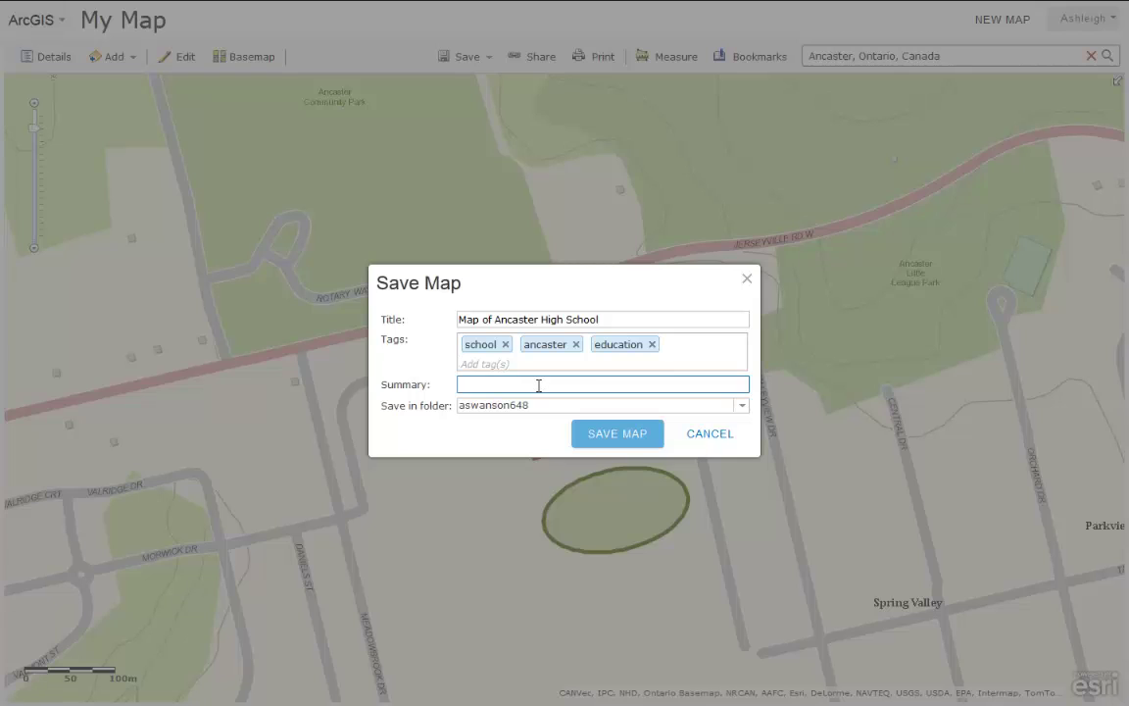
{"action": "type", "text": "This map details the location "}
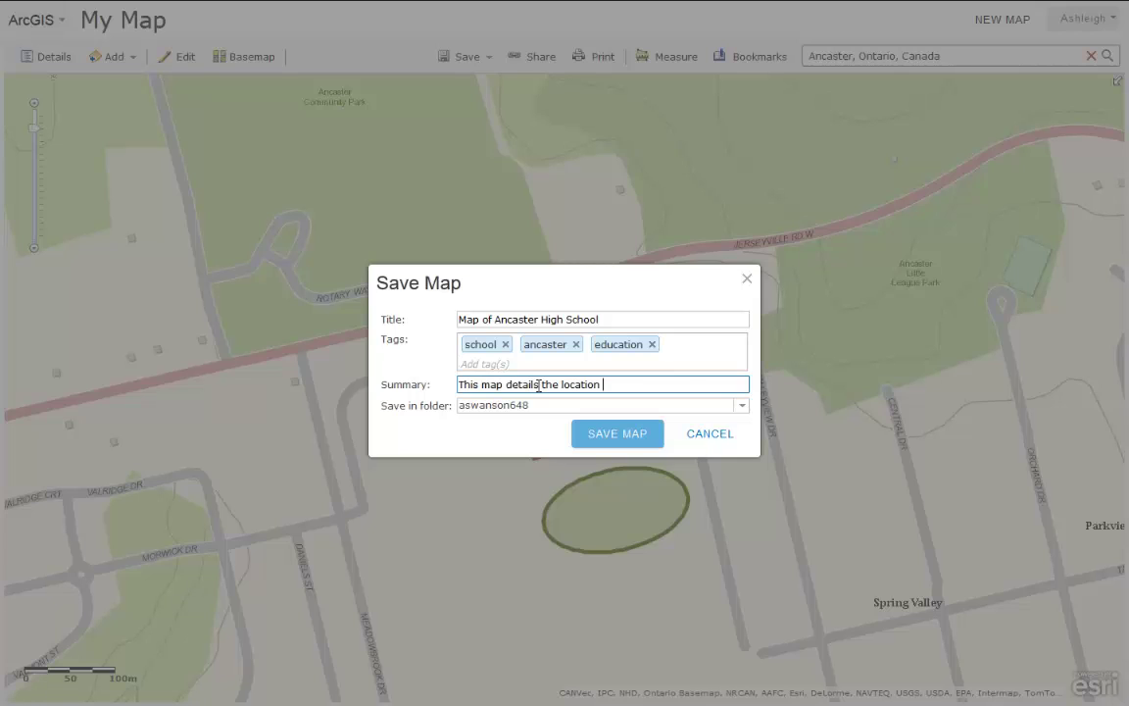
{"action": "type", "text": "and building features of "}
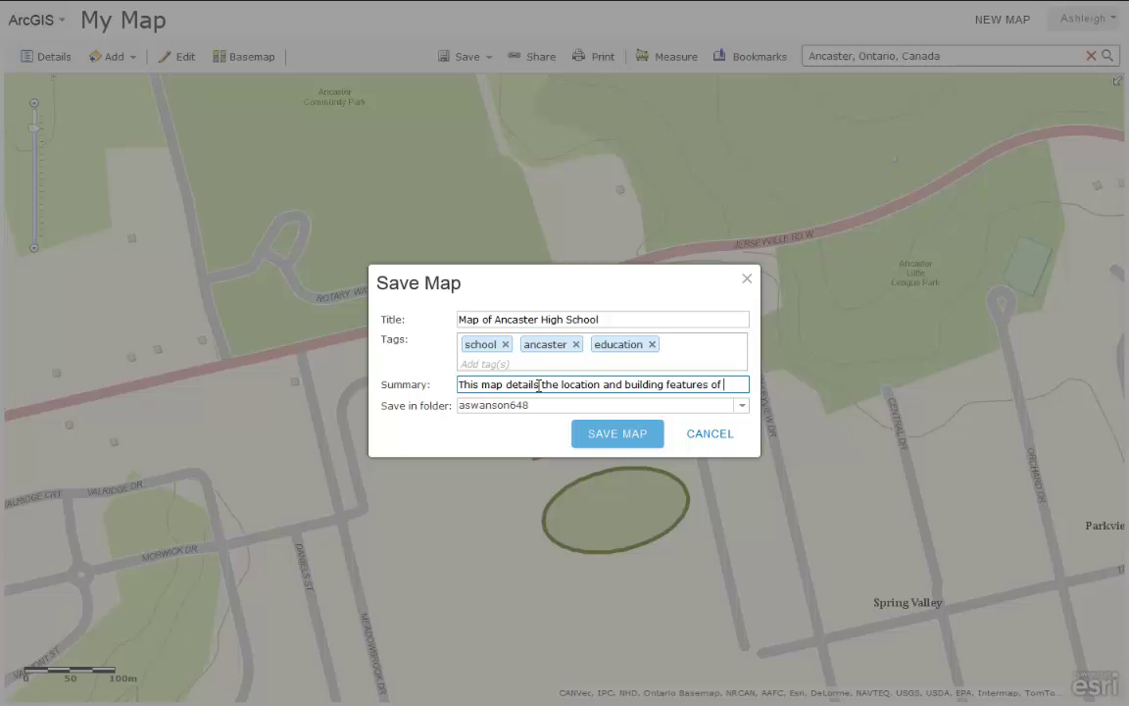
{"action": "type", "text": "Ancaster High property."}
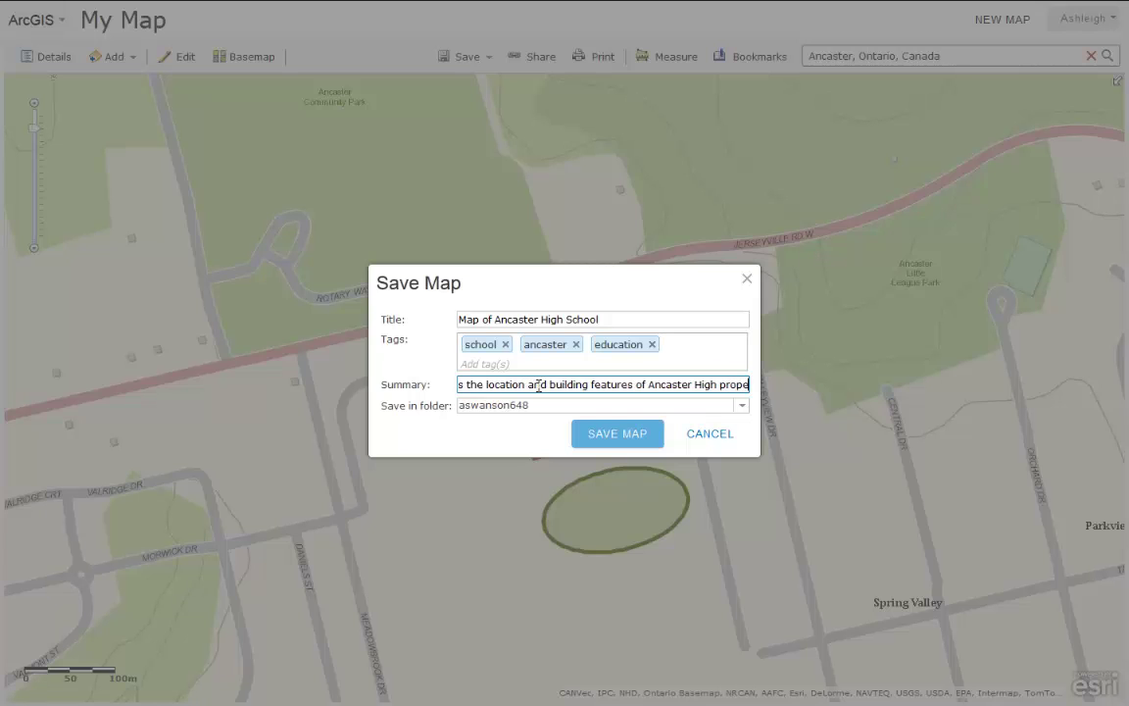
{"action": "left_click", "coordinate": [621, 433]}
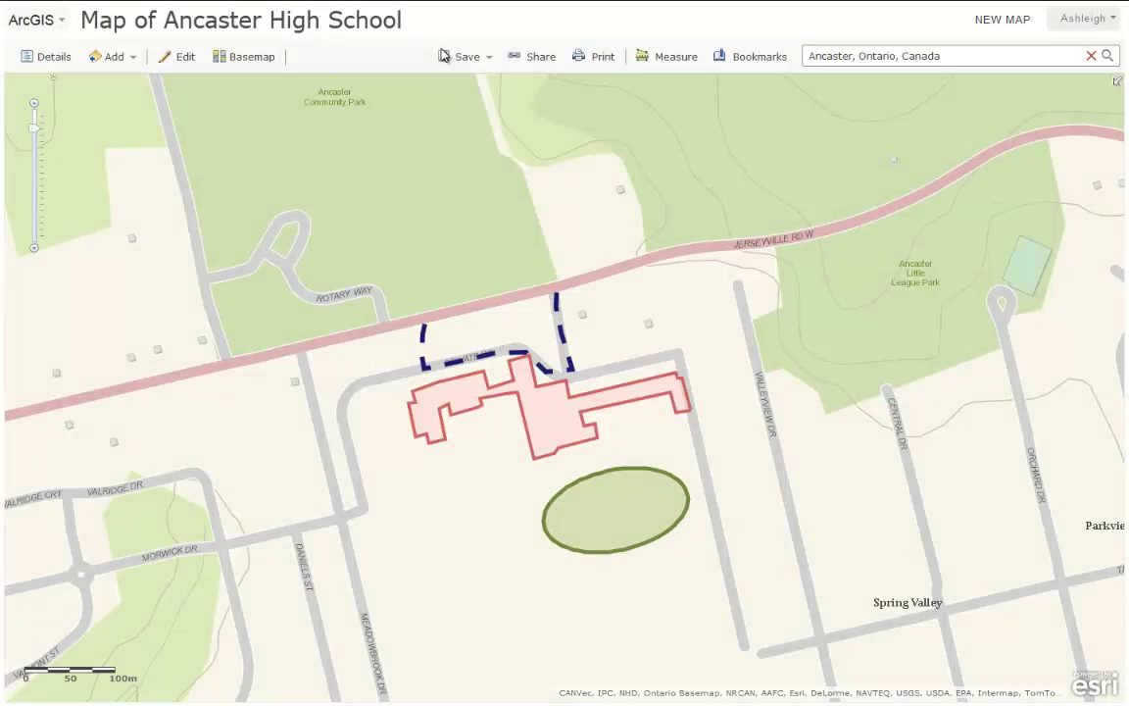
{"action": "left_click_drag", "start_coordinate": [83, 26], "coordinate": [417, 27]}
{"action": "left_click", "coordinate": [439, 26]}
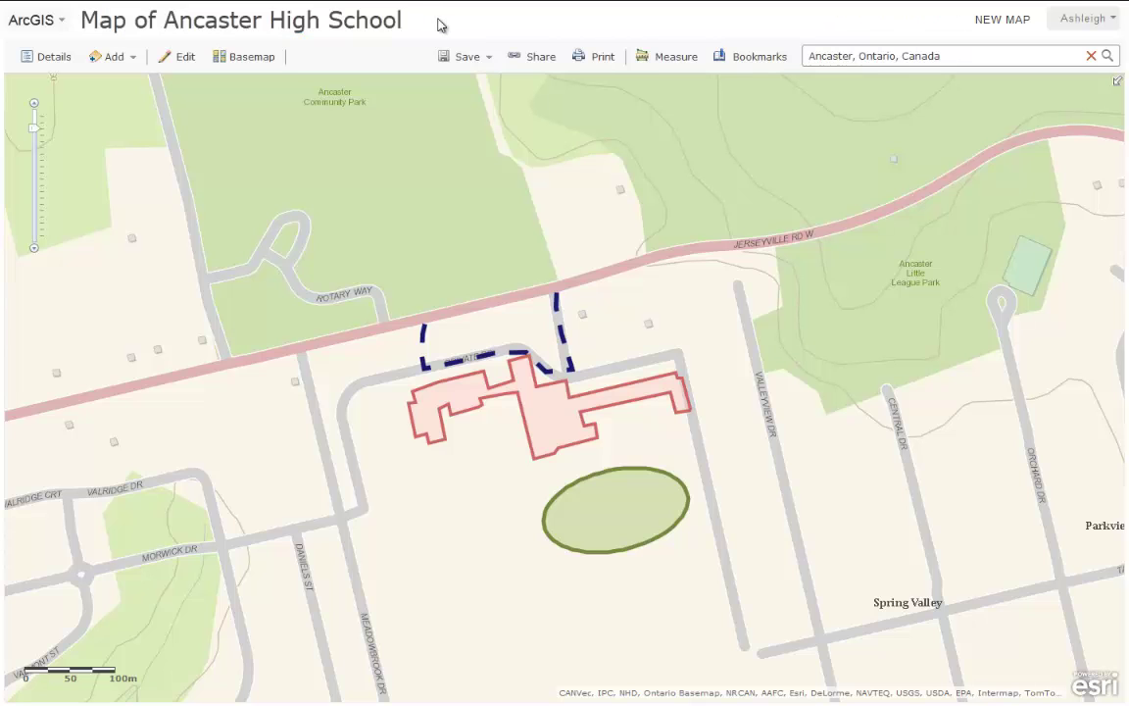